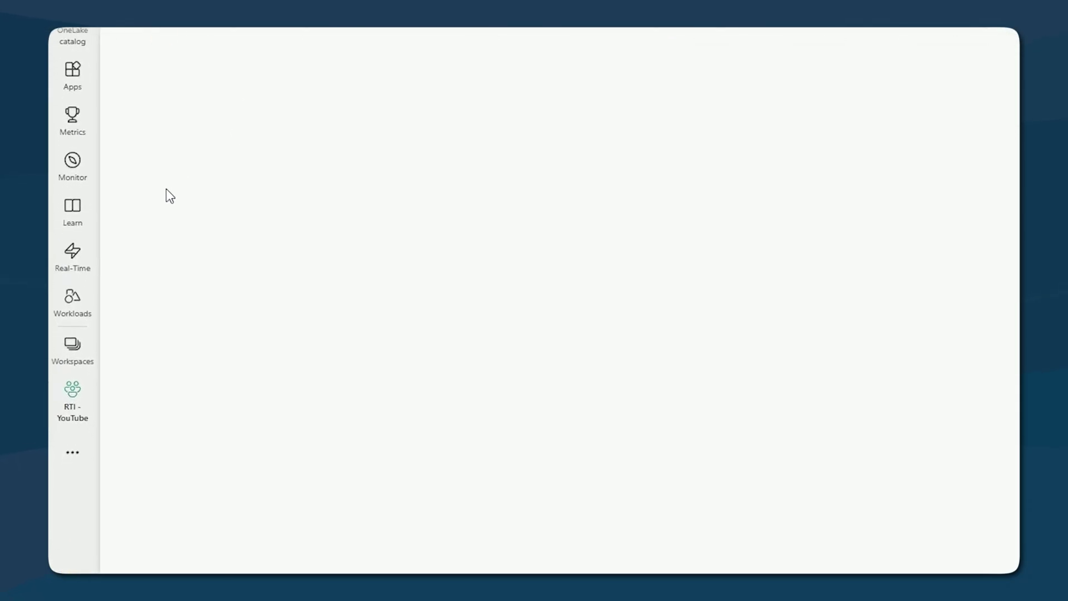
- Create the Real-Time Intelligence Sample from the Real-Time Intelligence page of the Workloads hub
{"action": "left_click", "coordinate": [85, 302]}
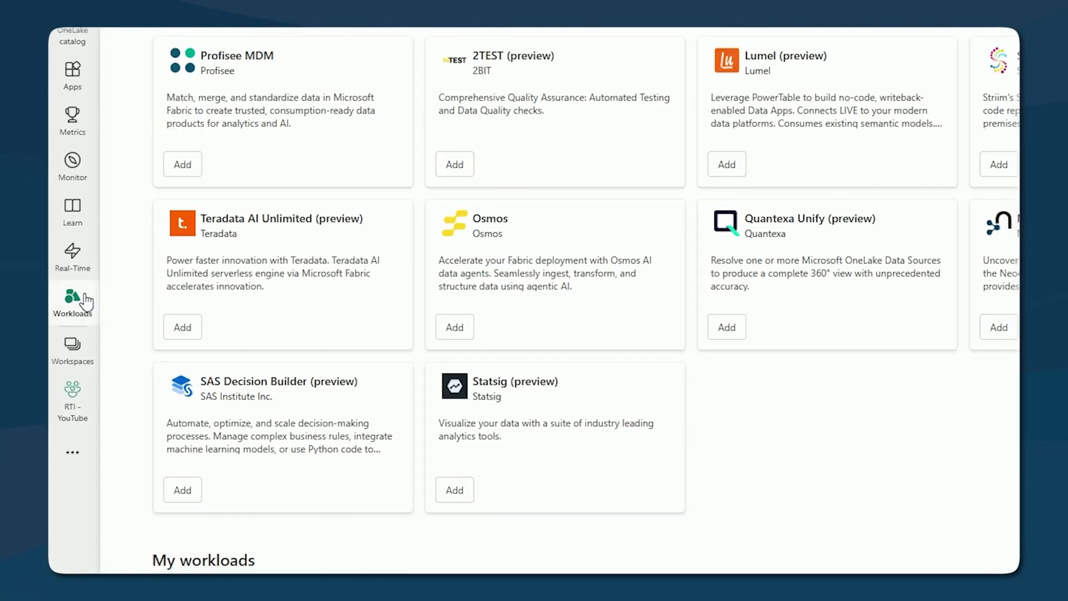
{"action": "scroll", "coordinate": [618, 360], "scroll_direction": "down", "scroll_amount": 5}
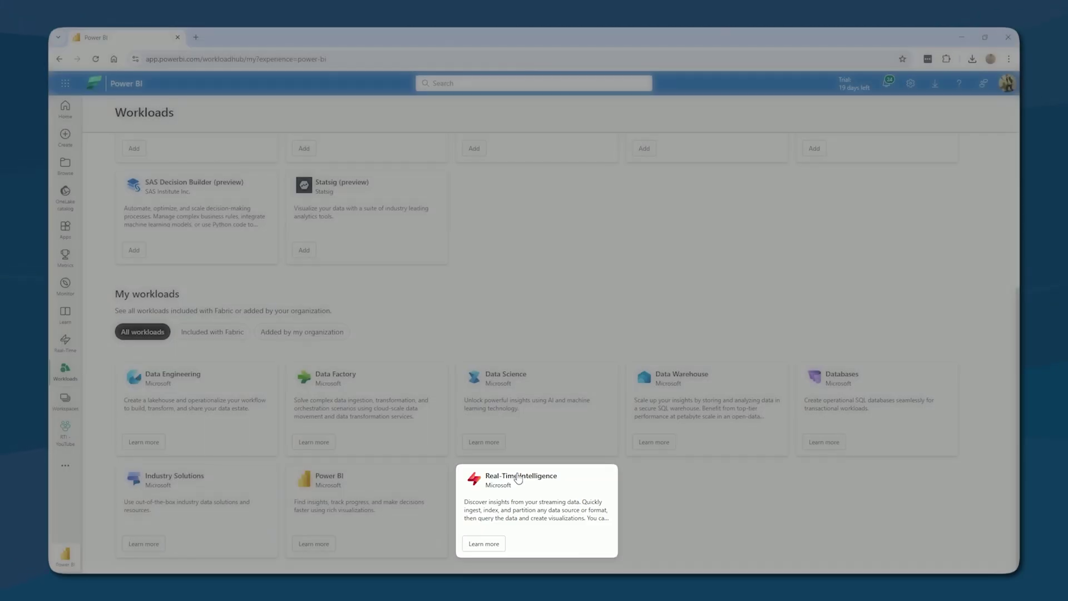
{"action": "left_click", "coordinate": [517, 477]}
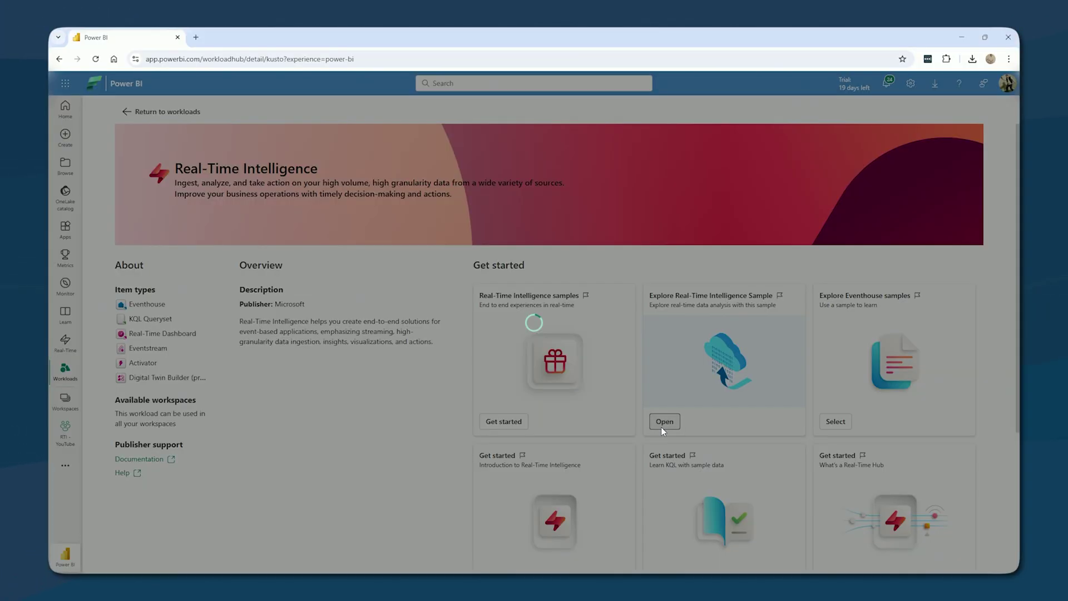
{"action": "left_click", "coordinate": [429, 425]}
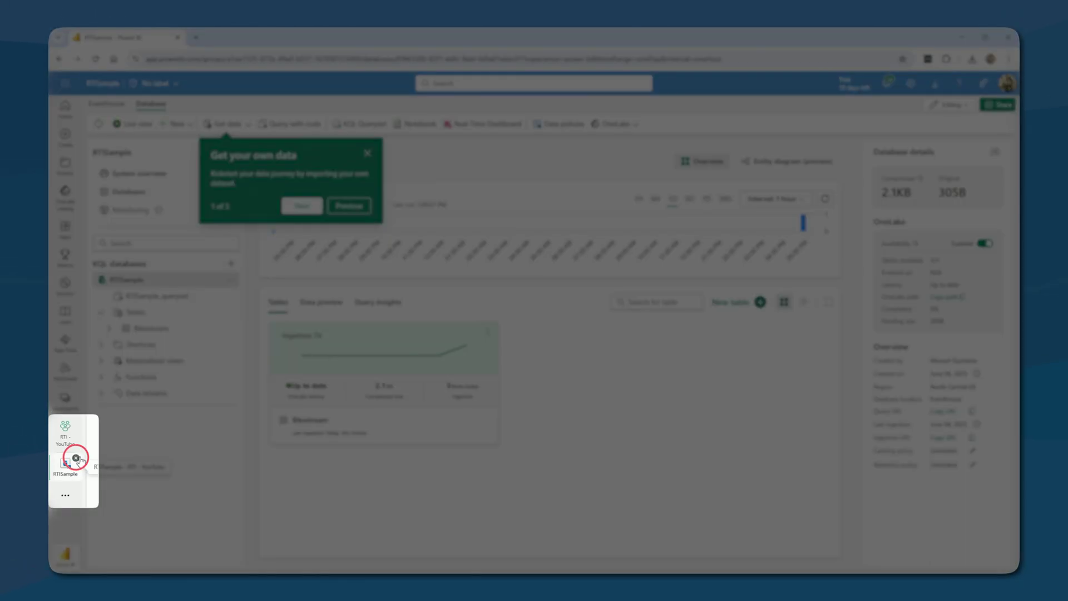
- Close the open RTISample database and delete the RTISample semantic model from the RTI - YouTube workspace
{"action": "left_click", "coordinate": [76, 458]}
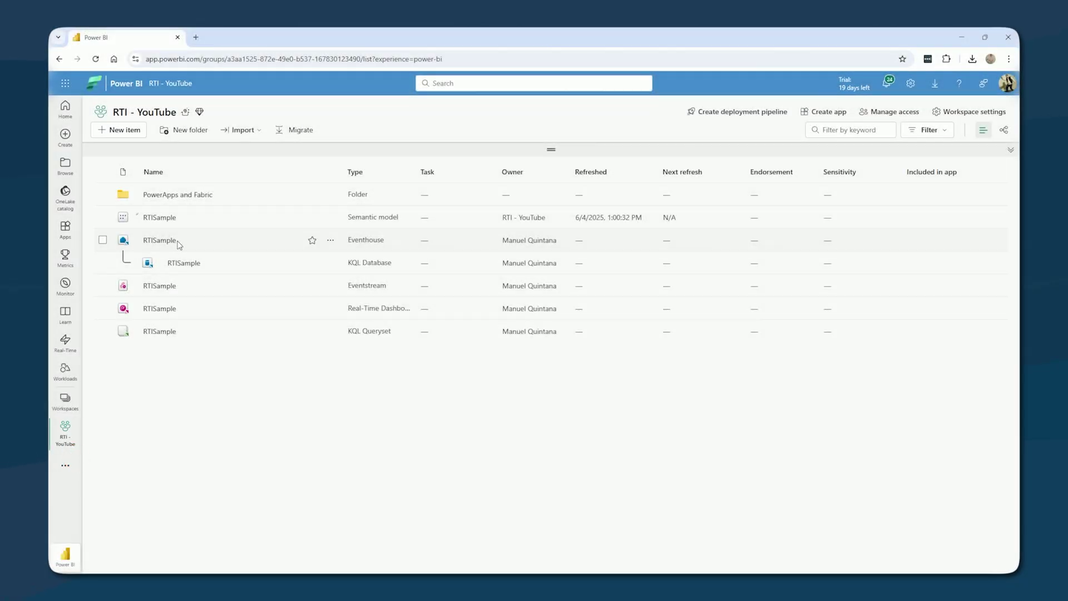
{"action": "left_click", "coordinate": [330, 216]}
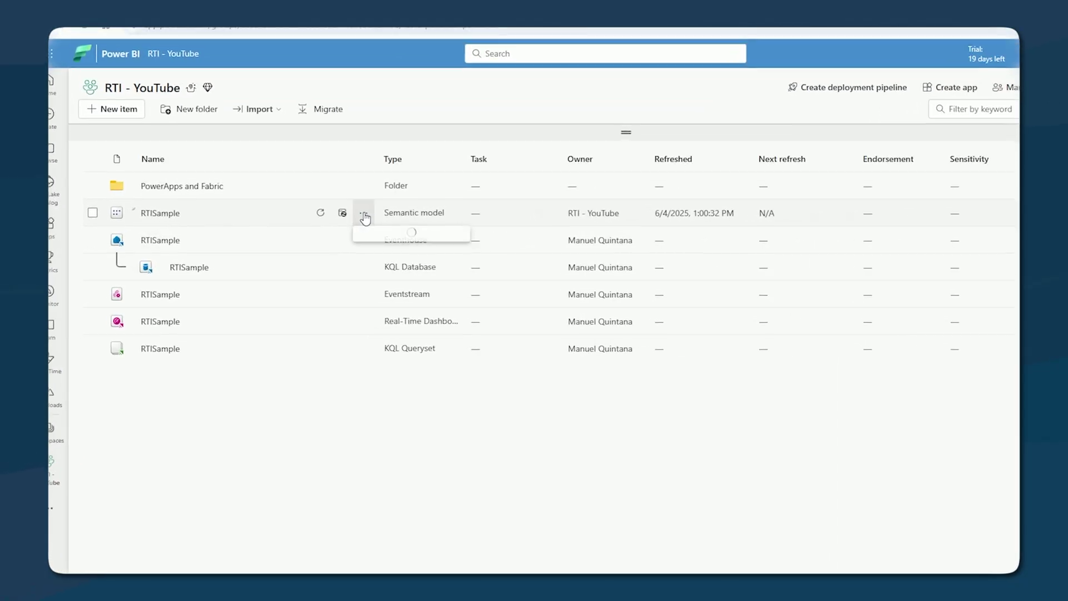
{"action": "left_click", "coordinate": [440, 384]}
{"action": "left_click", "coordinate": [725, 414]}
- Delete the RTISample KQL Queryset and the RTISample Real-Time Dashboard from the workspace
{"action": "left_click", "coordinate": [418, 207]}
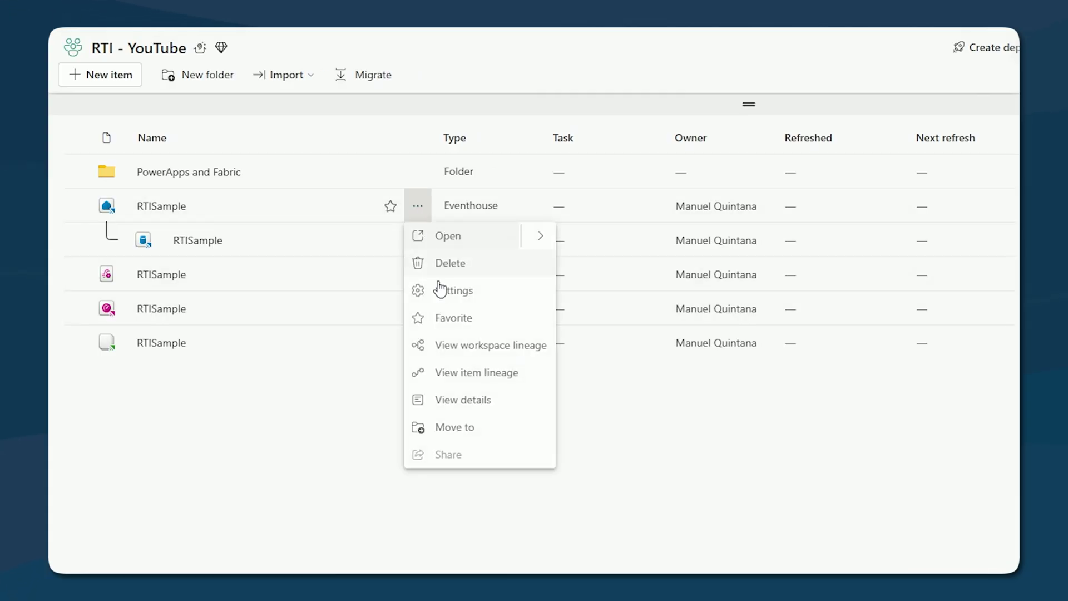
{"action": "key", "text": "Escape"}
{"action": "left_click", "coordinate": [417, 341]}
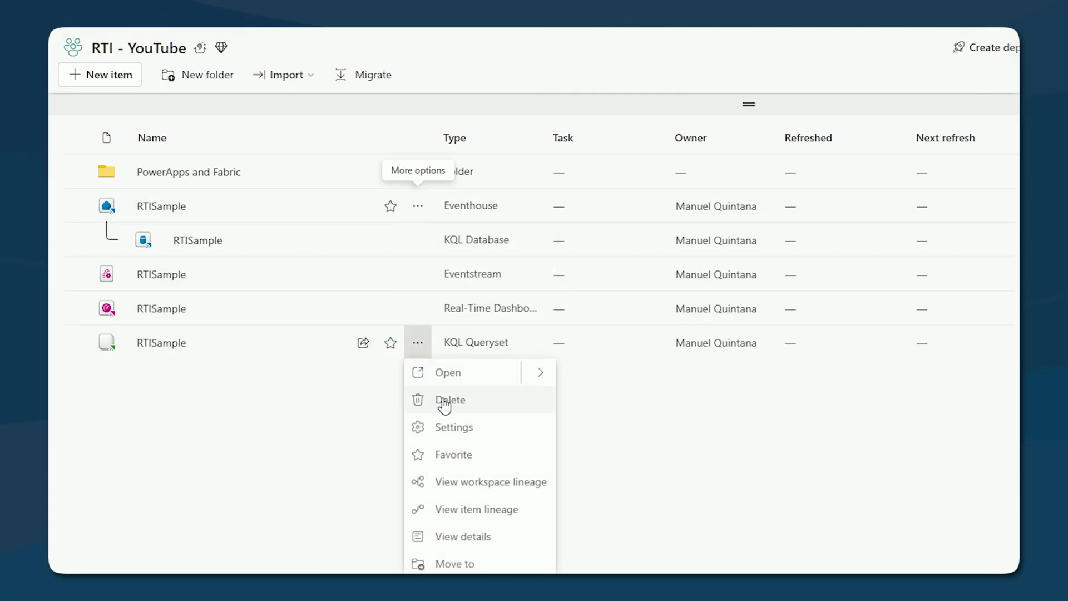
{"action": "left_click", "coordinate": [439, 399]}
{"action": "left_click", "coordinate": [724, 406]}
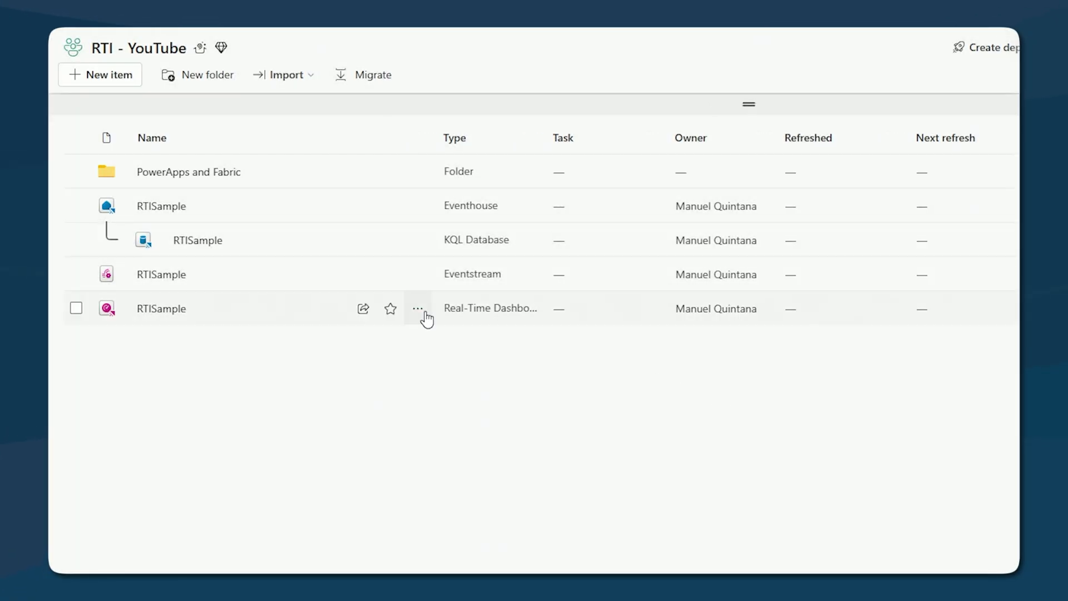
{"action": "left_click", "coordinate": [417, 309]}
{"action": "left_click", "coordinate": [464, 369]}
{"action": "left_click", "coordinate": [739, 408]}
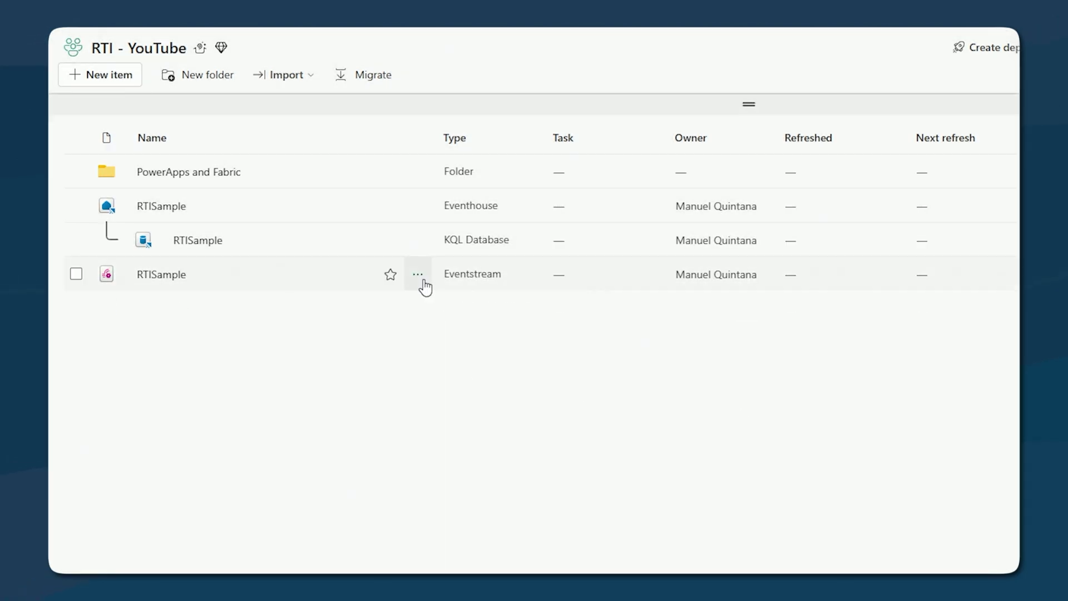
- Delete the RTISample Eventstream and the RTISample Eventhouse from the workspace
{"action": "left_click", "coordinate": [418, 275]}
{"action": "left_click", "coordinate": [449, 332]}
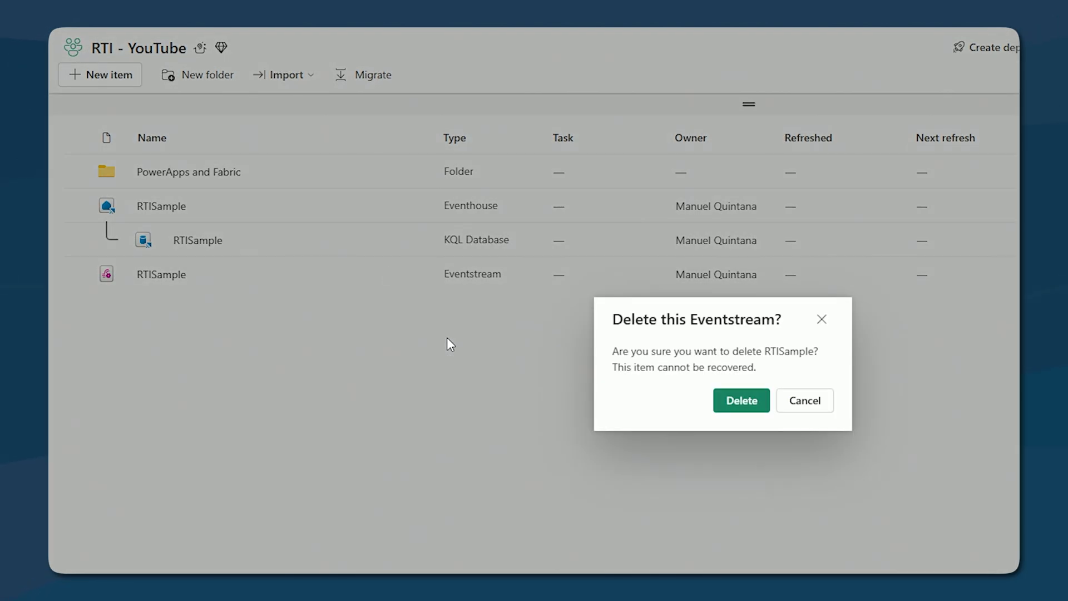
{"action": "left_click", "coordinate": [742, 404]}
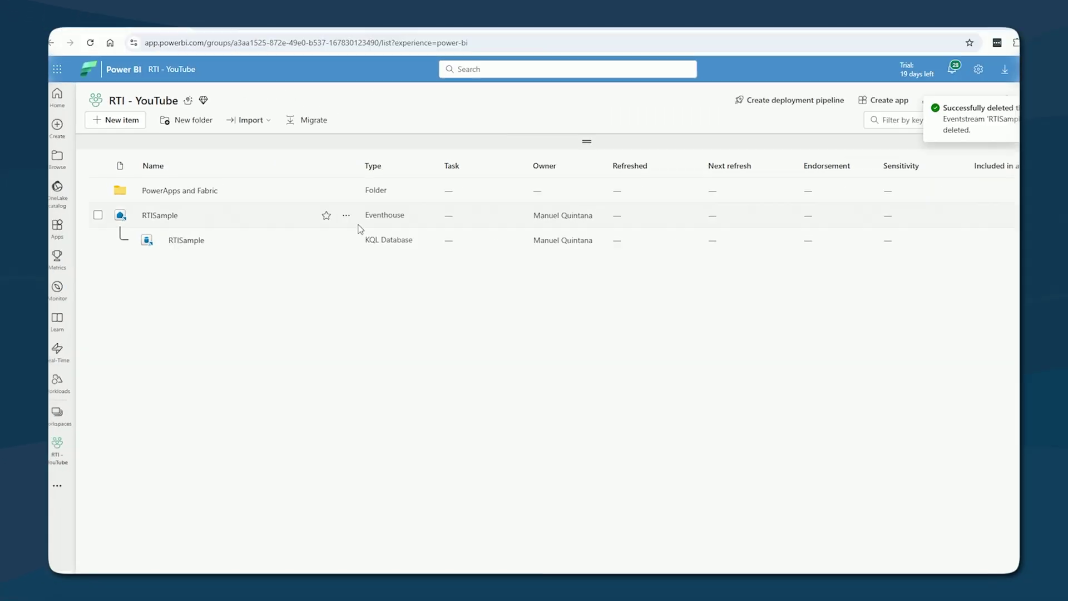
{"action": "left_click", "coordinate": [346, 215]}
{"action": "left_click", "coordinate": [379, 257]}
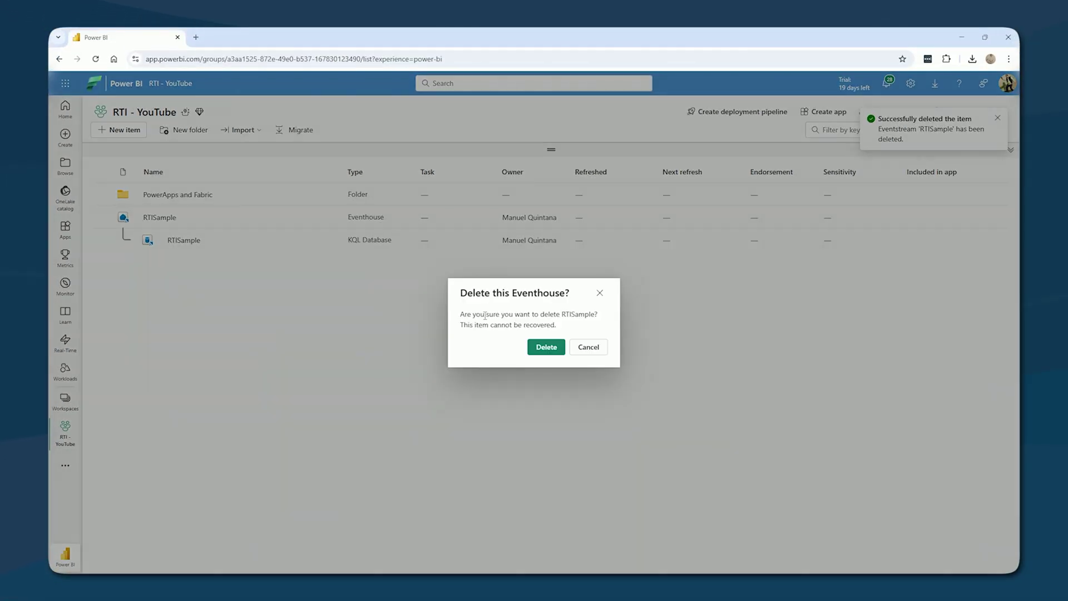
{"action": "left_click", "coordinate": [538, 347]}
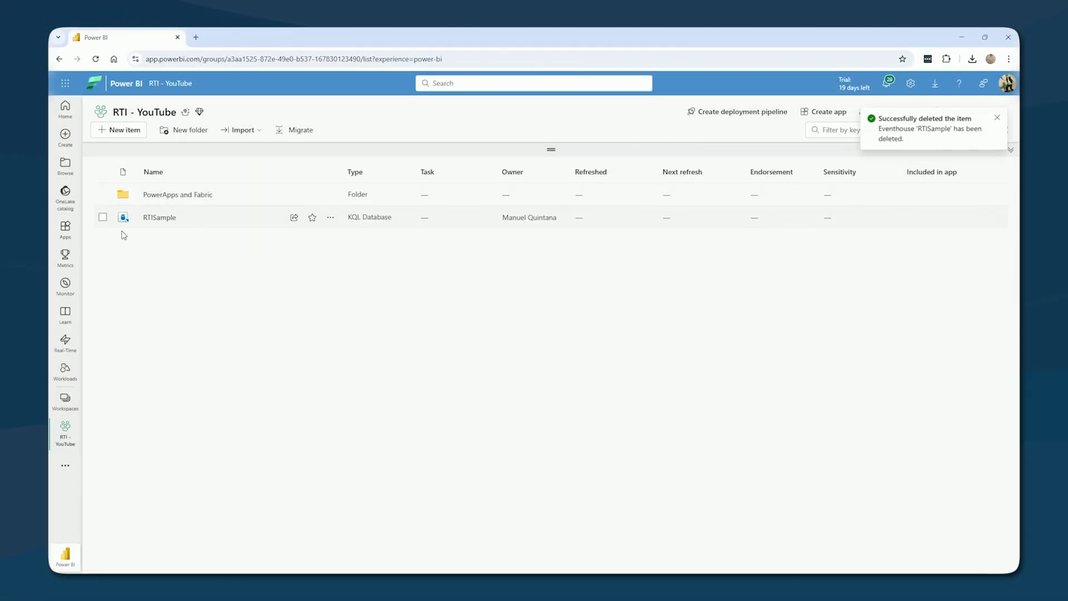
- Create the Weather analytics sample from the Eventhouse samples of the Real-Time Intelligence workload and finish its queryset introduction
{"action": "left_click", "coordinate": [67, 372]}
{"action": "scroll", "coordinate": [333, 390], "scroll_direction": "down", "scroll_amount": 4}
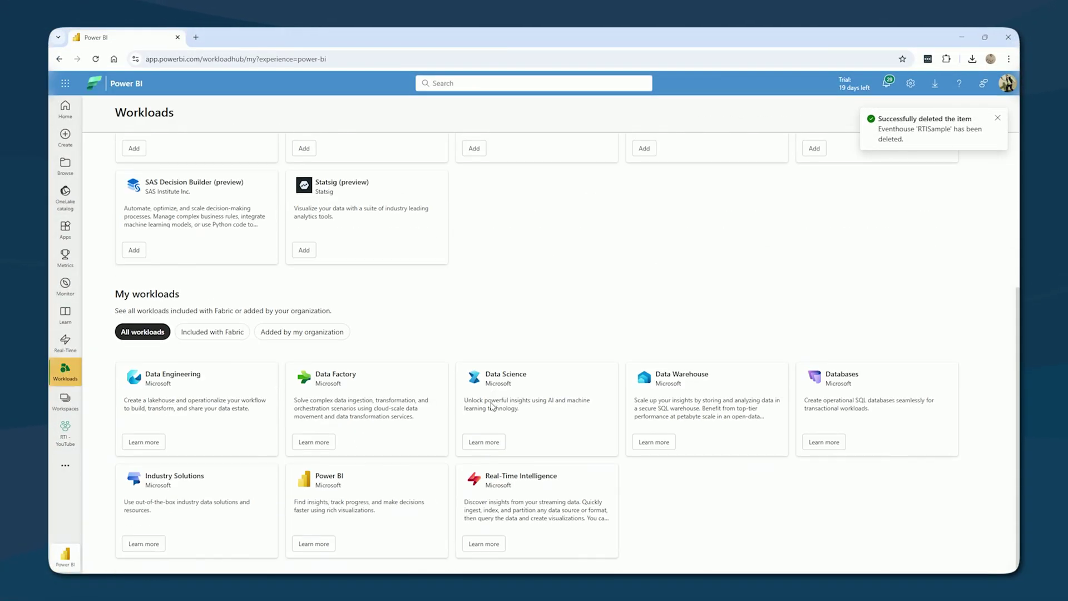
{"action": "left_click", "coordinate": [552, 511]}
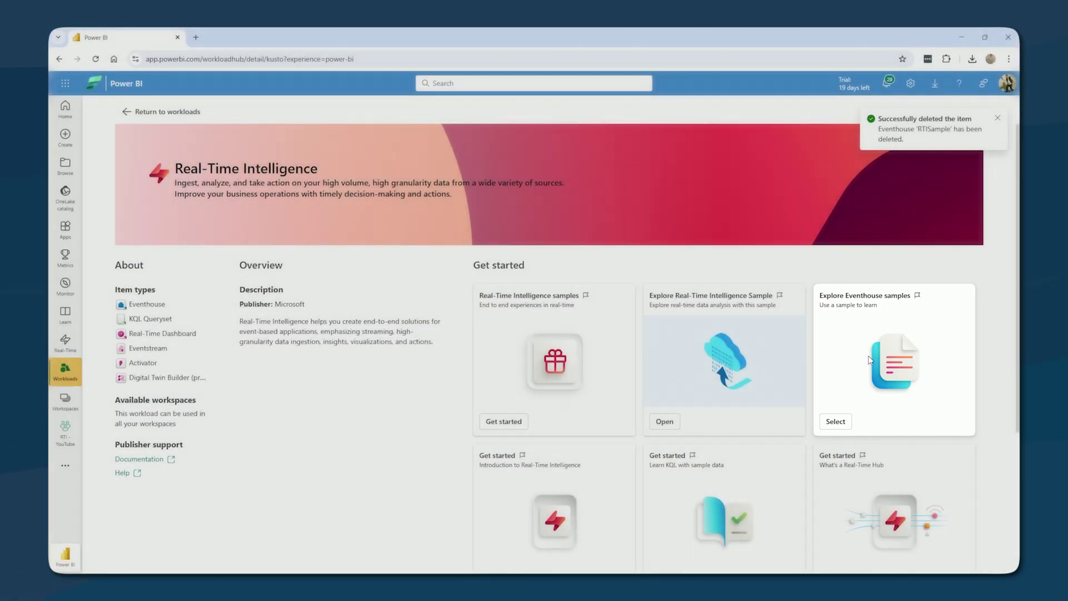
{"action": "left_click", "coordinate": [870, 360]}
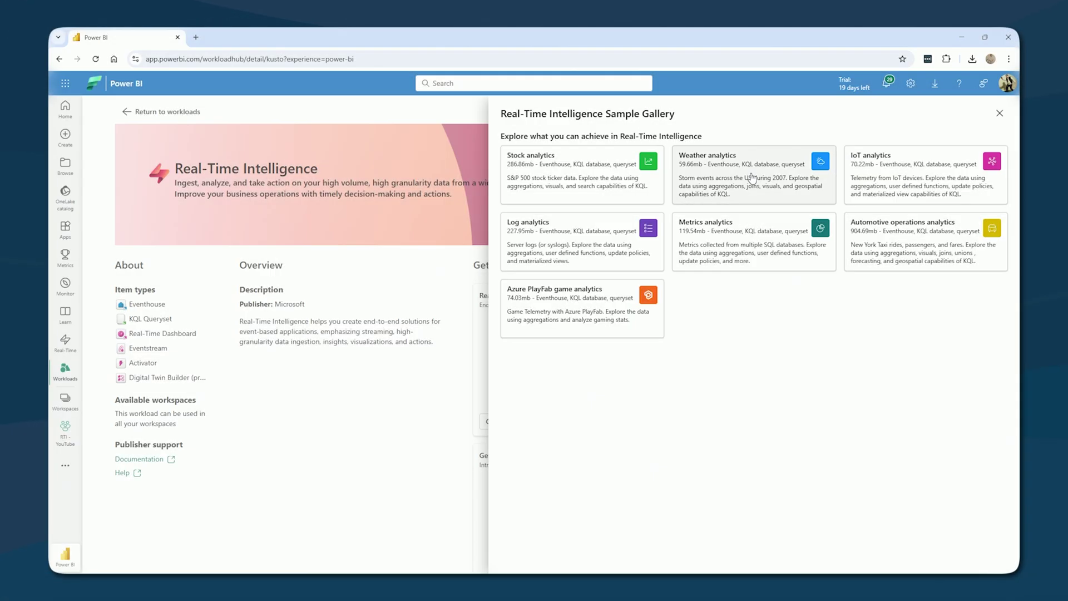
{"action": "left_click", "coordinate": [752, 177]}
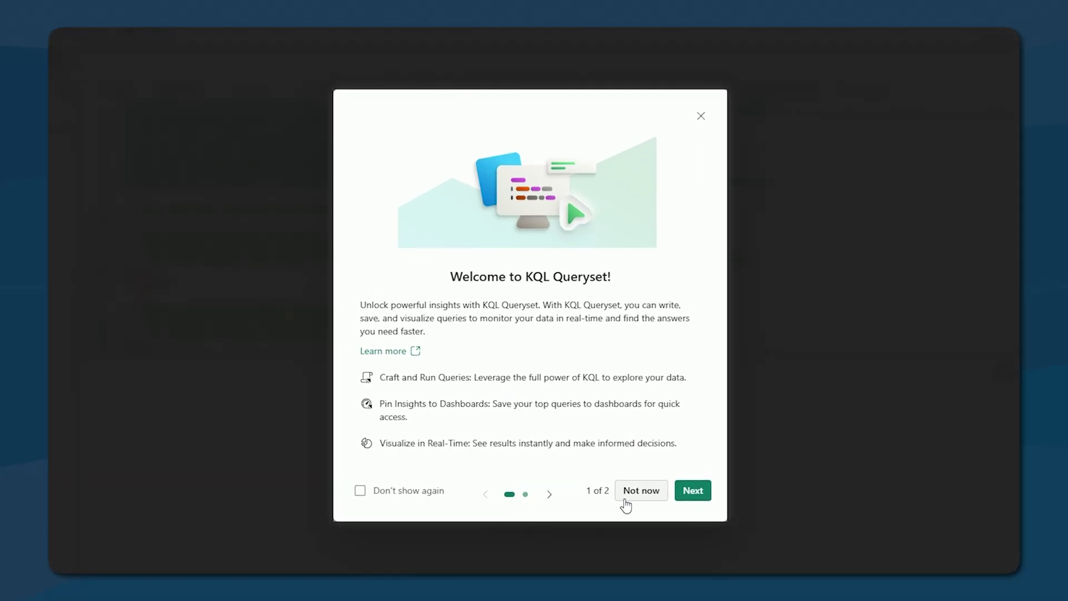
{"action": "left_click", "coordinate": [549, 497]}
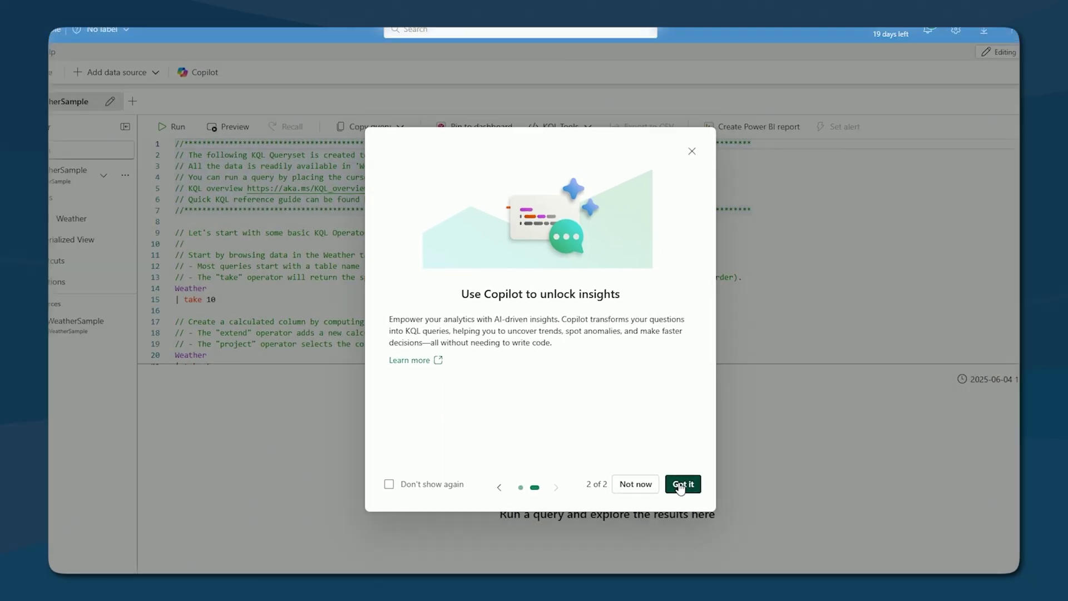
{"action": "left_click", "coordinate": [675, 482]}
- View the RTI - YouTube workspace contents, reopen the WeatherSample KQL queryset and highlight the quick reference link in its header comments
{"action": "left_click", "coordinate": [66, 412]}
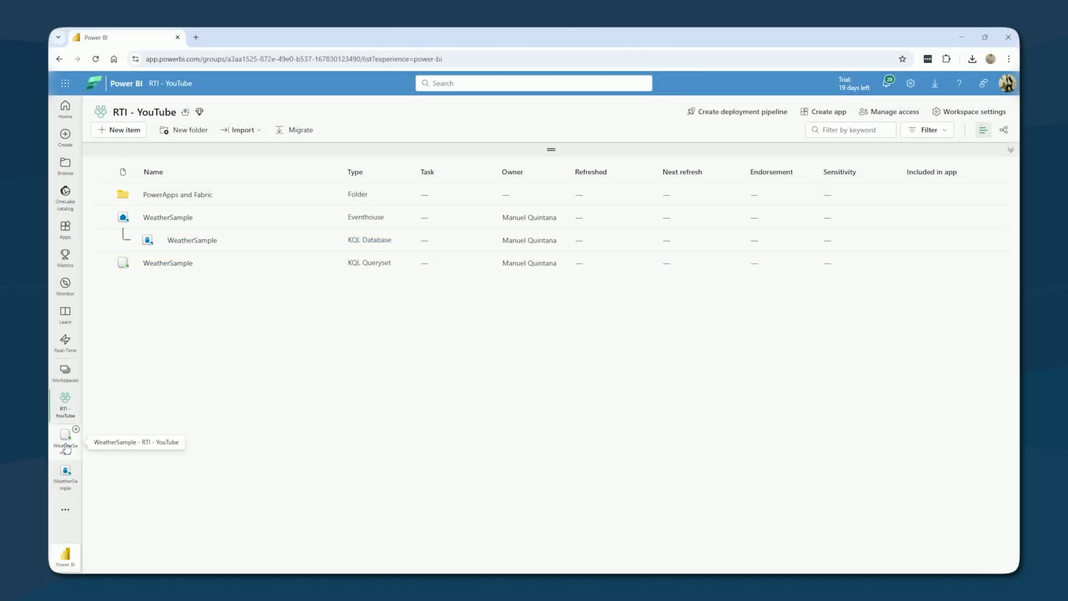
{"action": "left_click", "coordinate": [72, 438]}
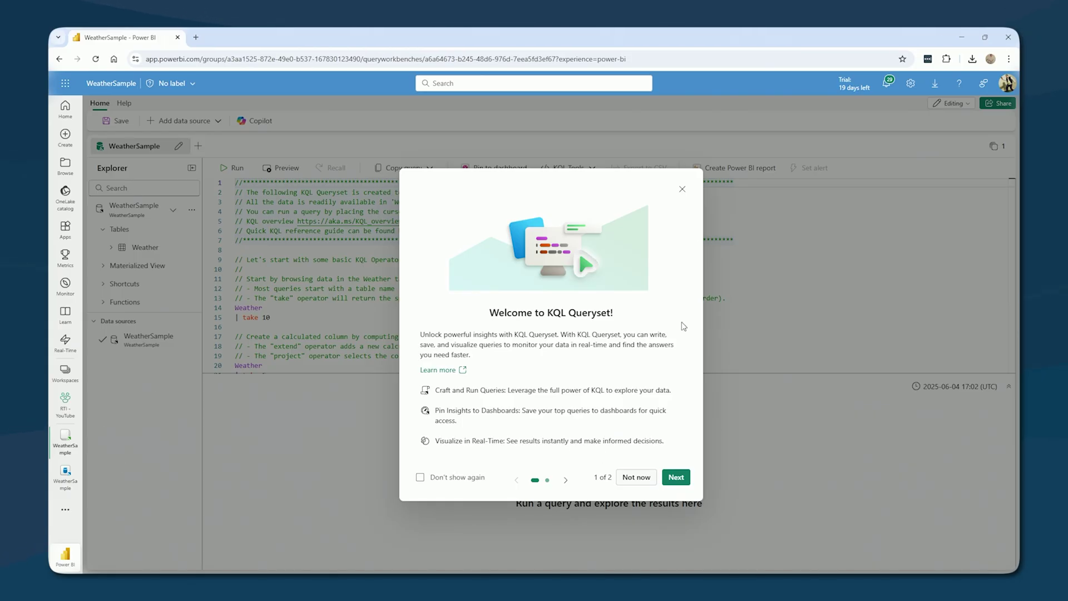
{"action": "left_click", "coordinate": [682, 189]}
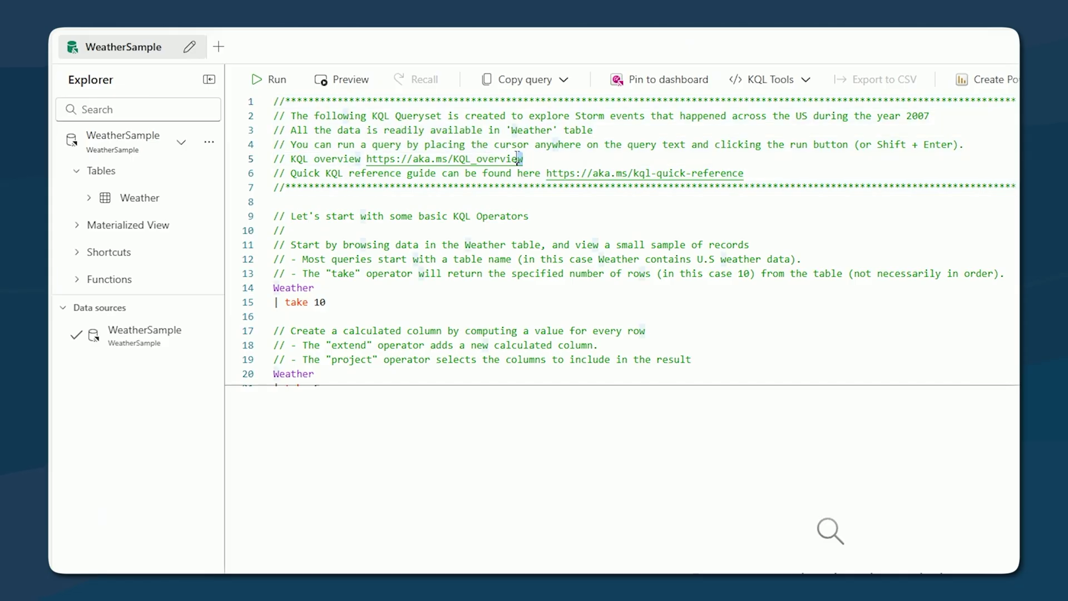
{"action": "double_click", "coordinate": [386, 145]}
{"action": "left_click_drag", "start_coordinate": [744, 173], "coordinate": [537, 173]}
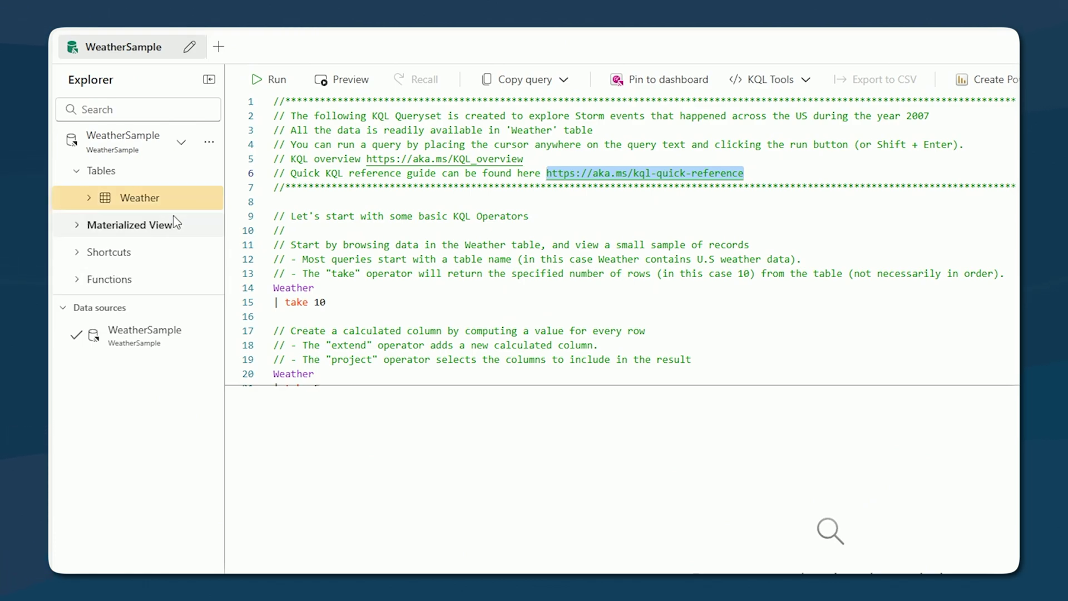
- Insert a query consisting only of the Weather table name below the basic KQL Operators comment and select it
{"action": "left_click", "coordinate": [294, 229]}
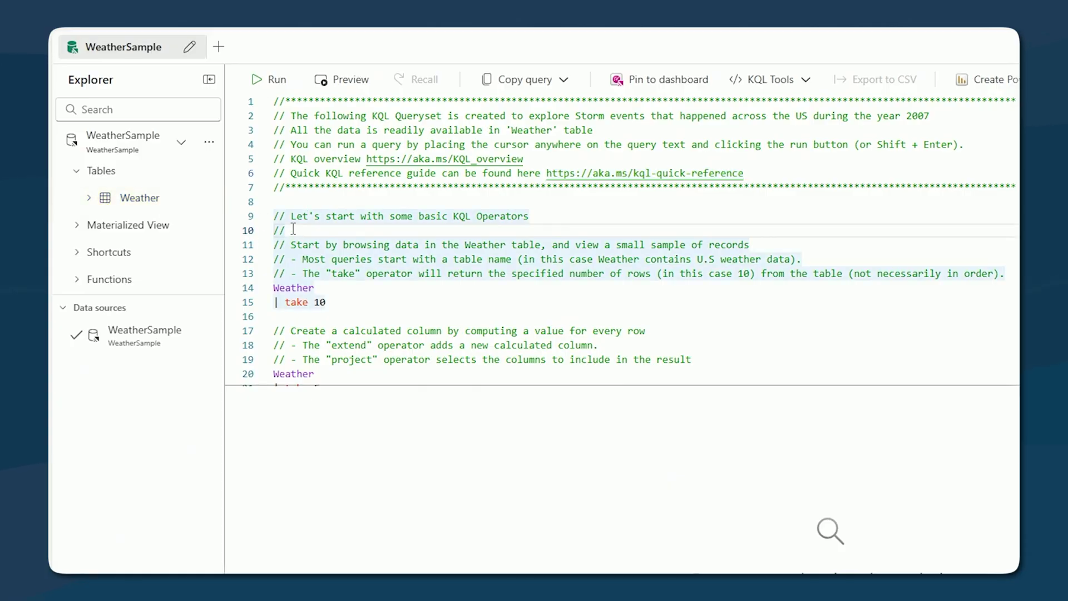
{"action": "key", "text": "Return"}
{"action": "key", "text": "Return"}
{"action": "key", "text": "Up"}
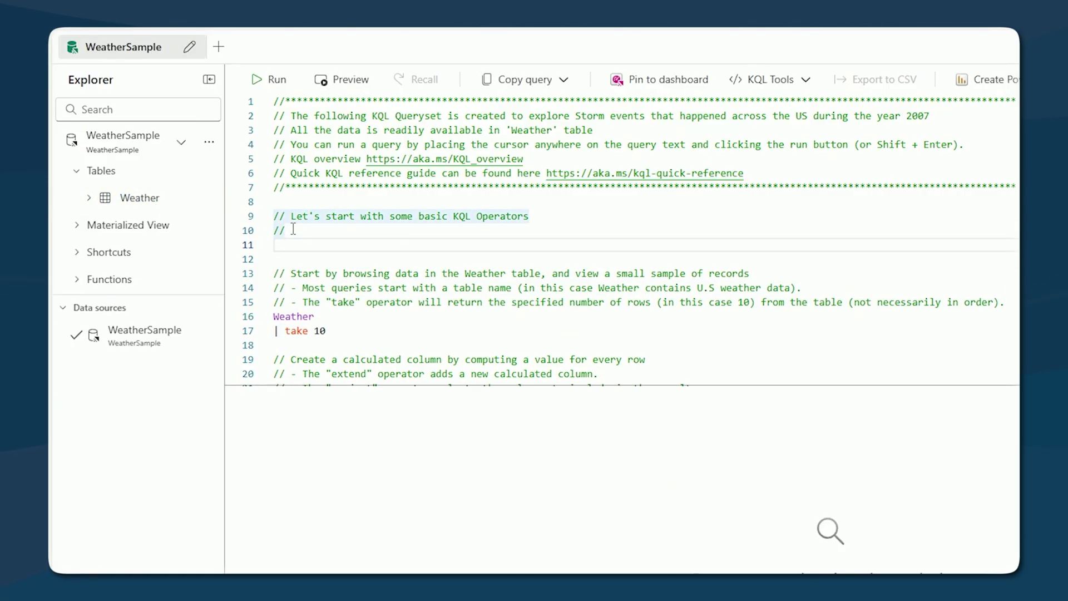
{"action": "type", "text": "weather"}
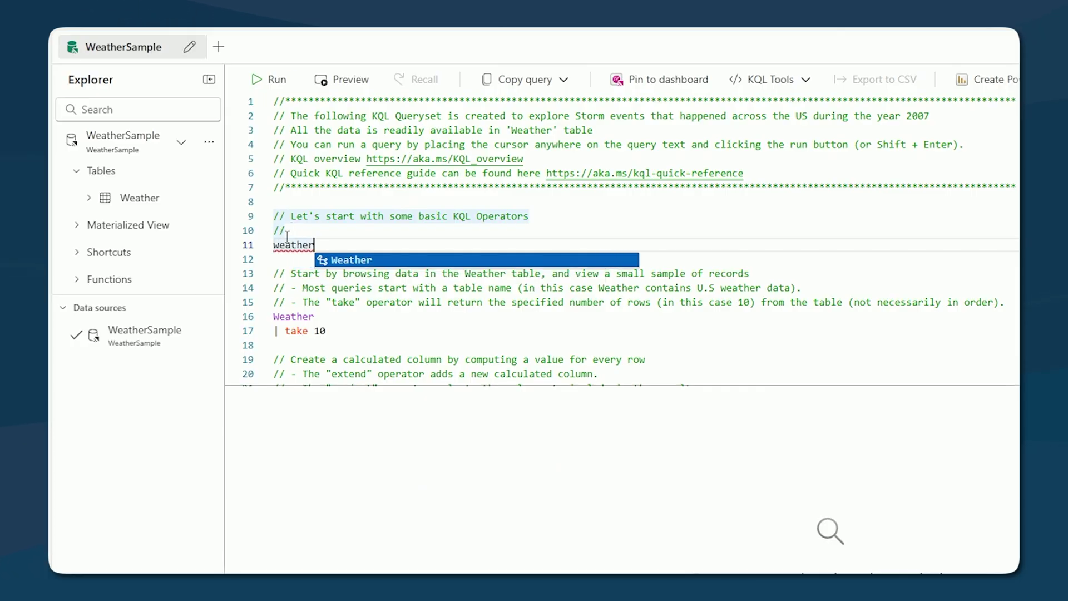
{"action": "left_click", "coordinate": [335, 259]}
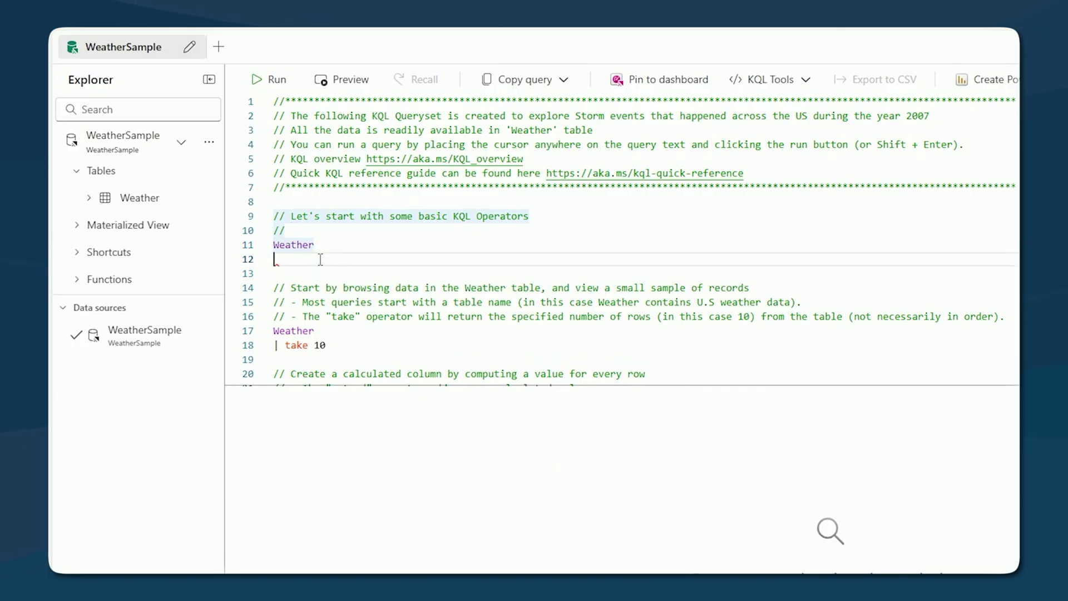
{"action": "key", "text": "BackSpace"}
{"action": "left_click_drag", "start_coordinate": [320, 252], "coordinate": [274, 252]}
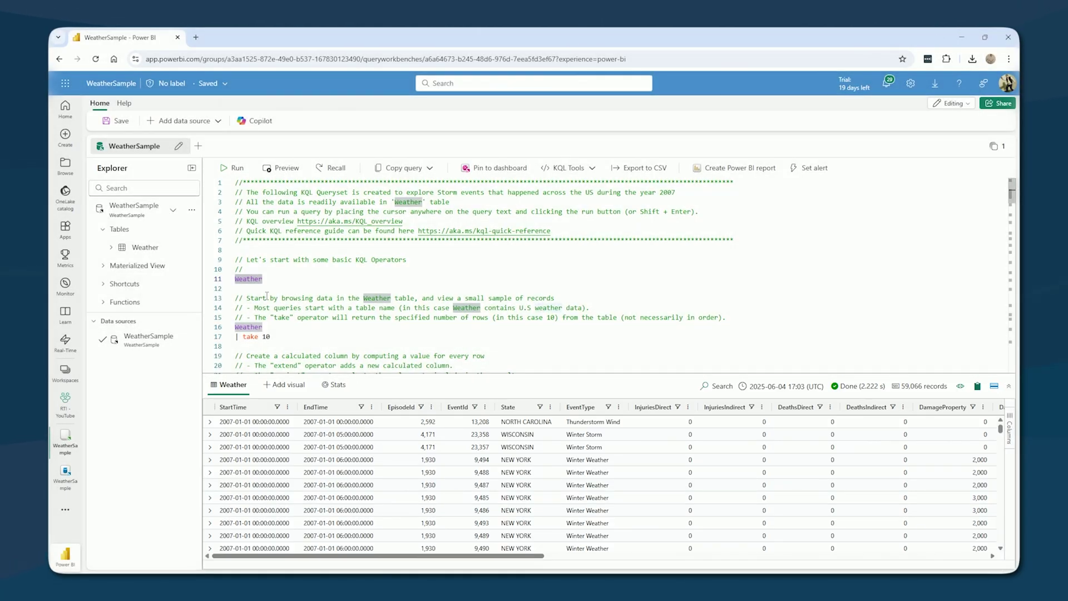
- Write the SQL query SELECT * FROM Weather below the Weather line and run it
{"action": "left_click", "coordinate": [270, 280]}
{"action": "key", "text": "Return"}
{"action": "key", "text": "Return"}
{"action": "type", "text": "SELECT "}
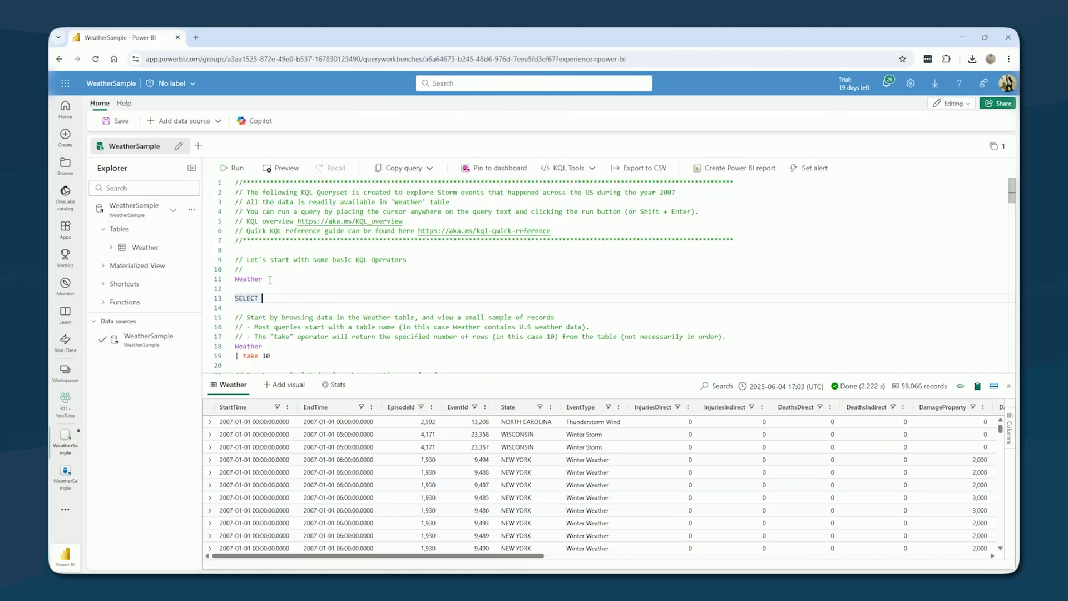
{"action": "type", "text": "*"}
{"action": "key", "text": "Return"}
{"action": "type", "text": "FROM "}
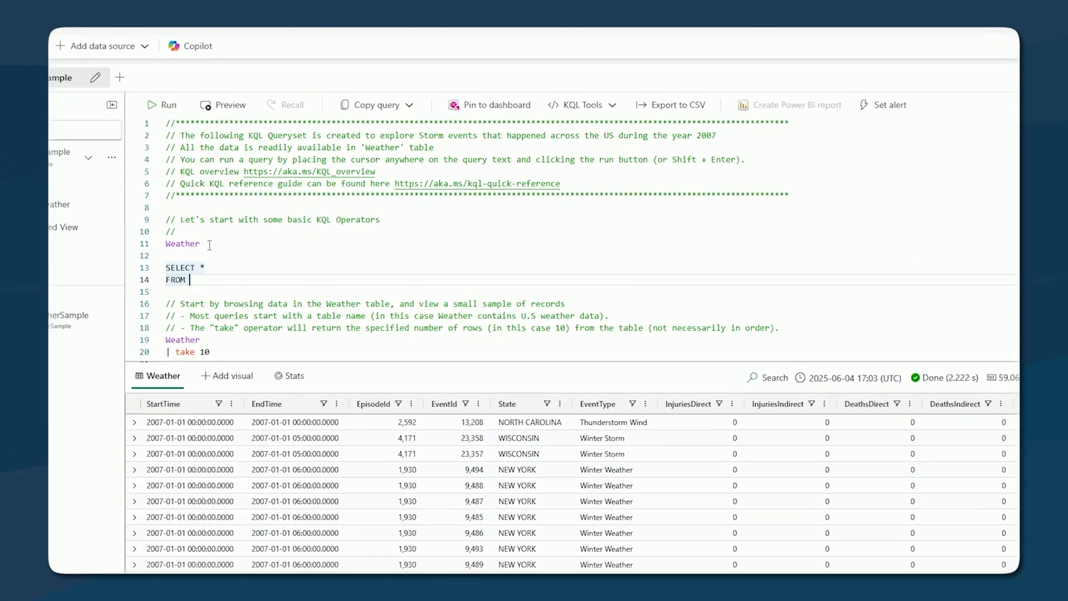
{"action": "type", "text": "Weather"}
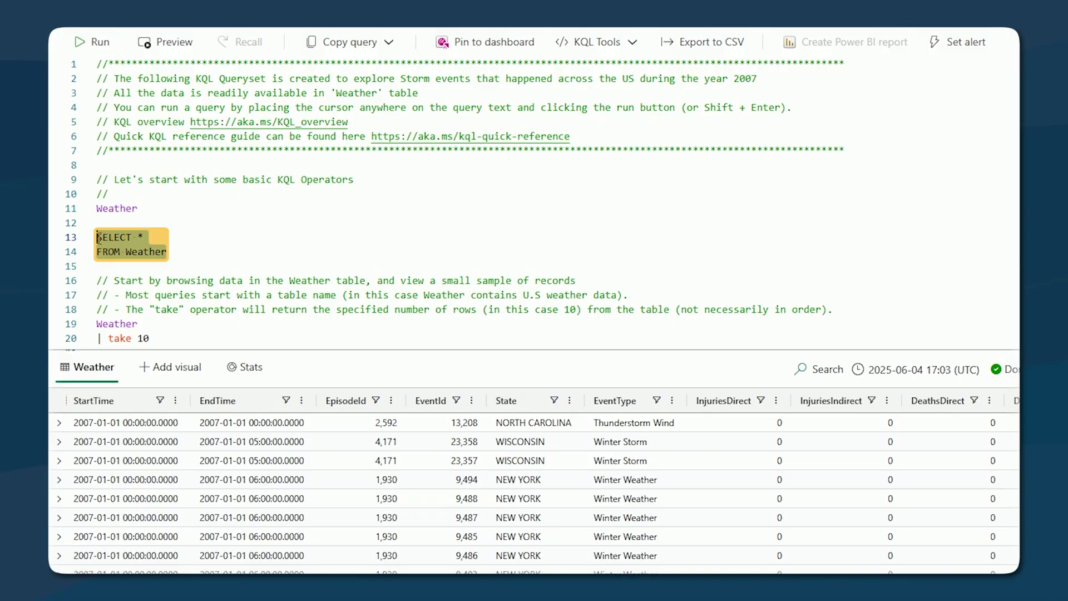
{"action": "left_click", "coordinate": [120, 62]}
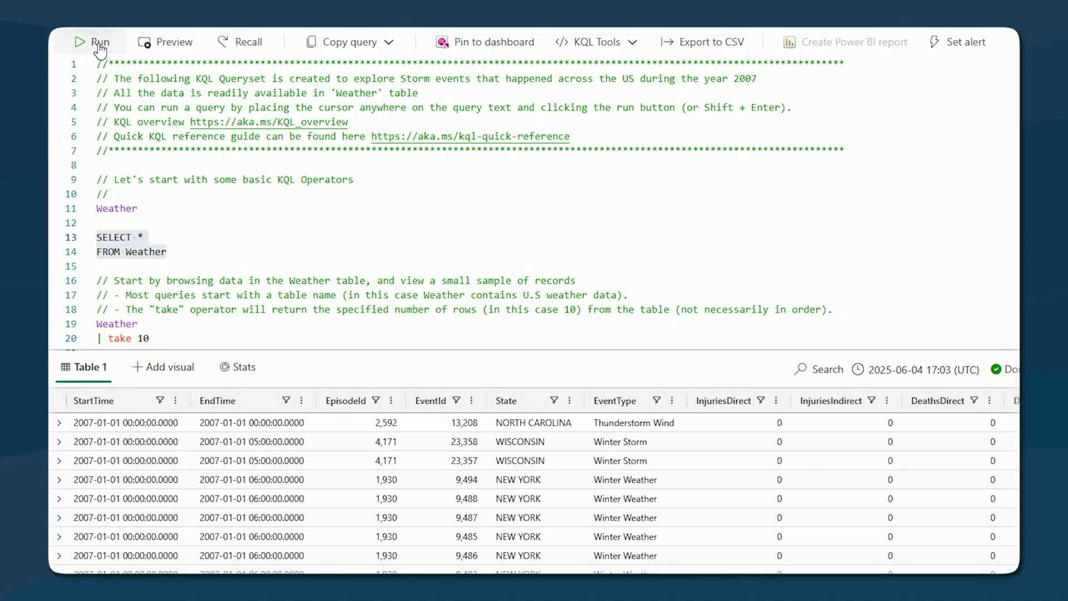
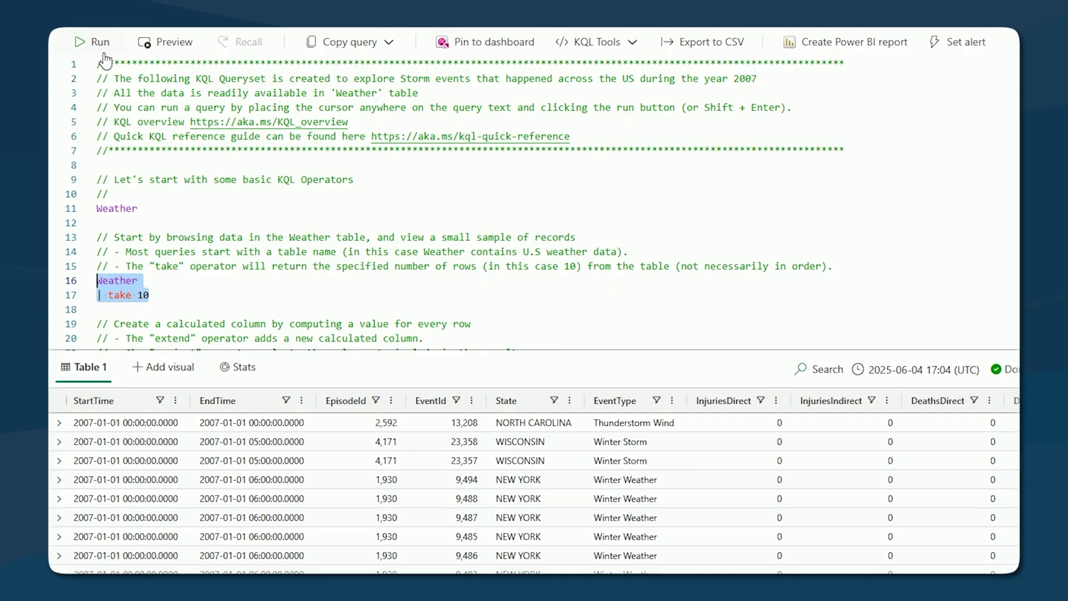
- Run the sample query Weather | take 10 and place the cursor at the end of its take line
{"action": "left_click", "coordinate": [96, 42]}
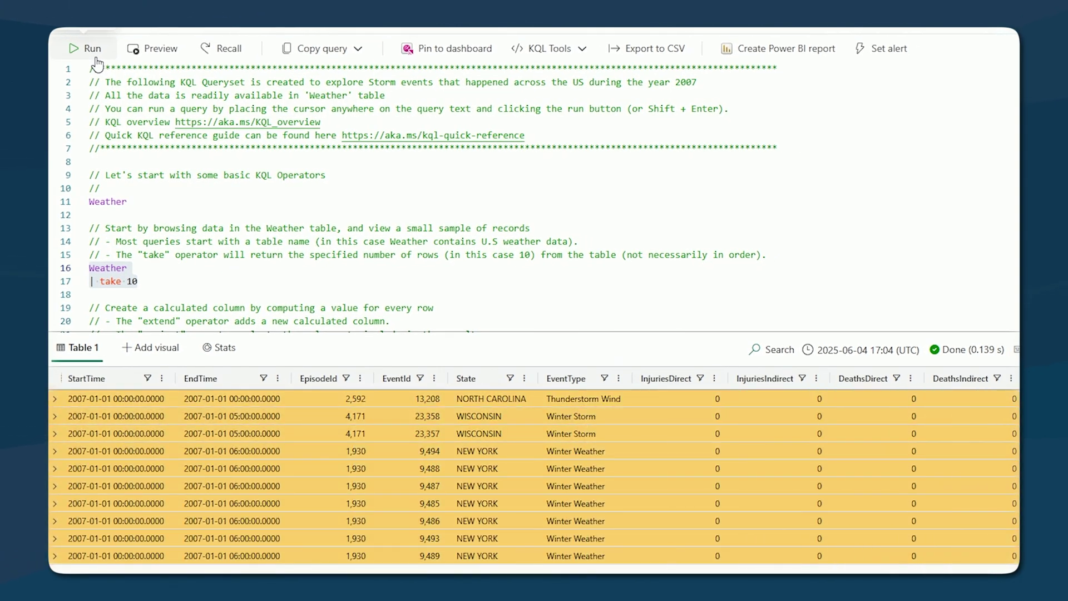
{"action": "scroll", "coordinate": [144, 210], "scroll_direction": "down", "scroll_amount": 2}
{"action": "left_click", "coordinate": [144, 210]}
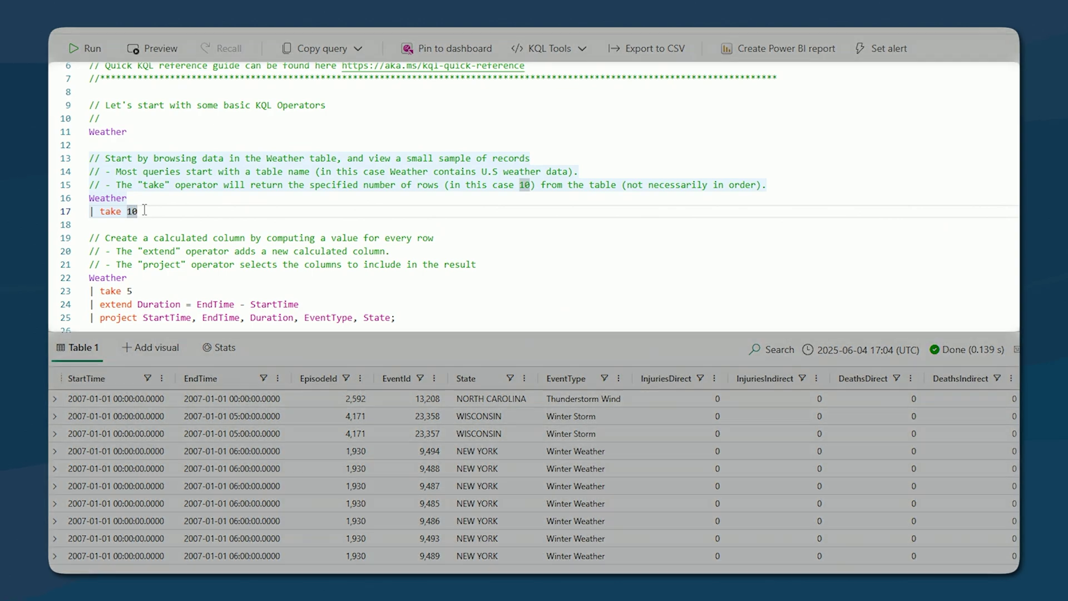
- Add a line with -- and the explain keyword under it below the Weather | take 10 query
{"action": "key", "text": "Return"}
{"action": "key", "text": "Return"}
{"action": "type", "text": "exp"}
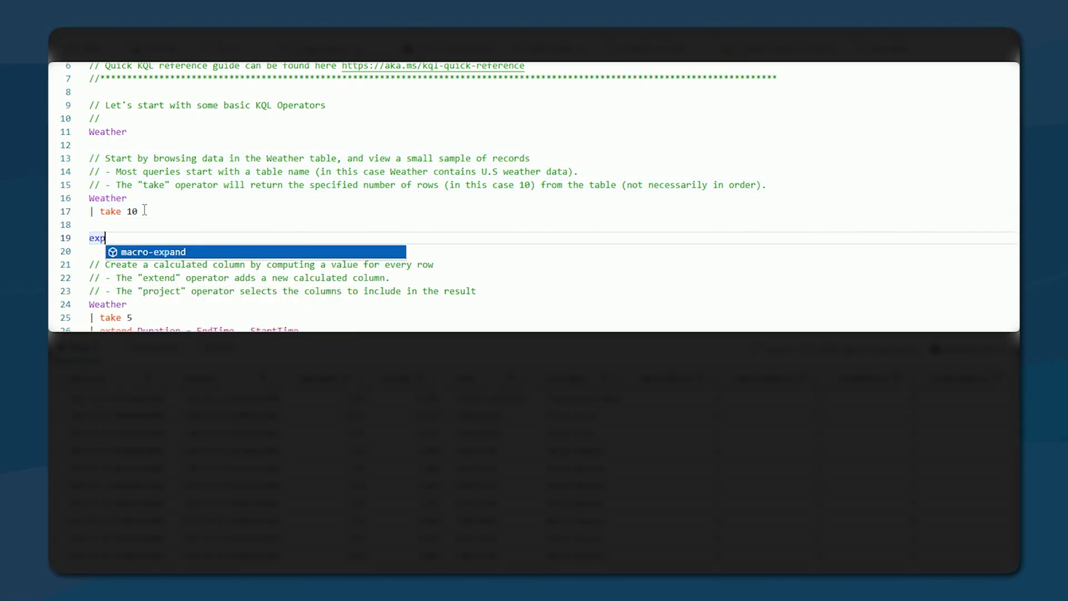
{"action": "type", "text": "lain"}
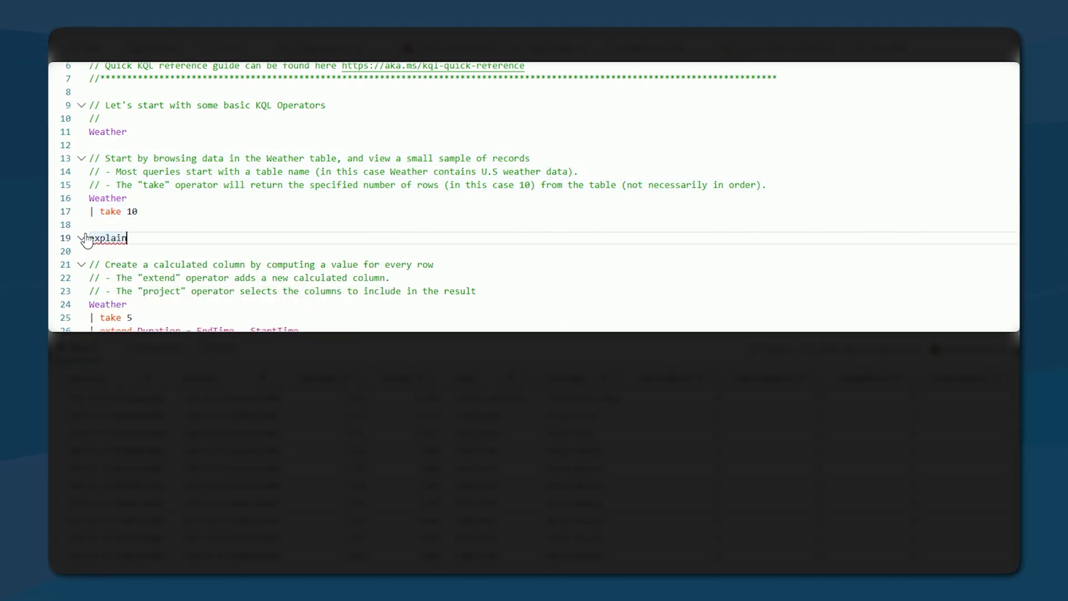
{"action": "left_click", "coordinate": [91, 225]}
{"action": "key", "text": "Return"}
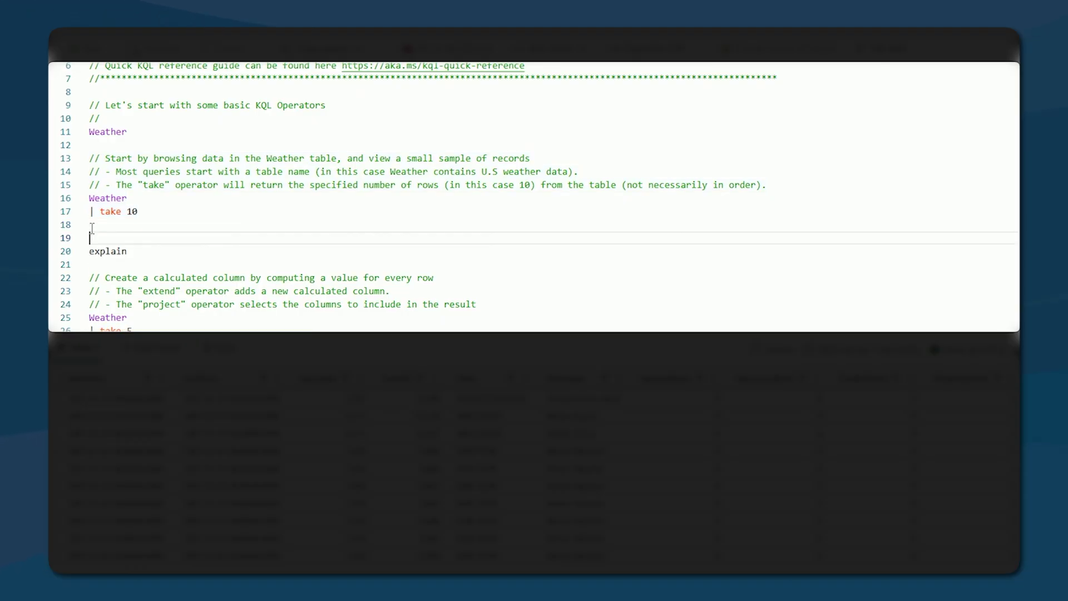
{"action": "type", "text": "--"}
{"action": "left_click", "coordinate": [179, 247]}
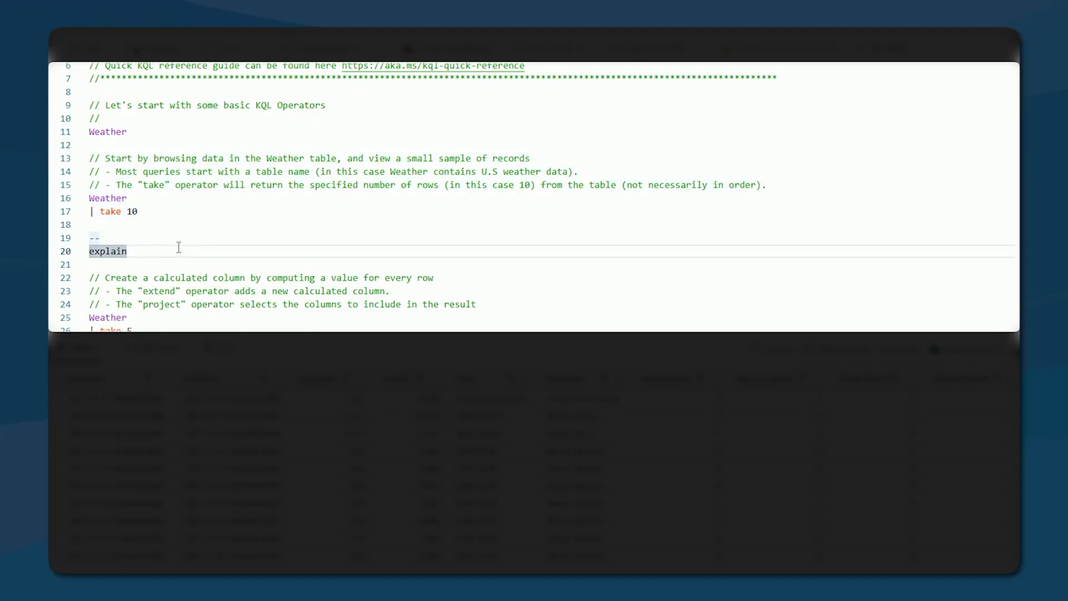
- Write SELECT TOP 10 * FROM weather below explain and run the whole explain statement
{"action": "key", "text": "Return"}
{"action": "type", "text": "SELECT TOP 1*"}
{"action": "key", "text": "Return"}
{"action": "type", "text": "FROM"}
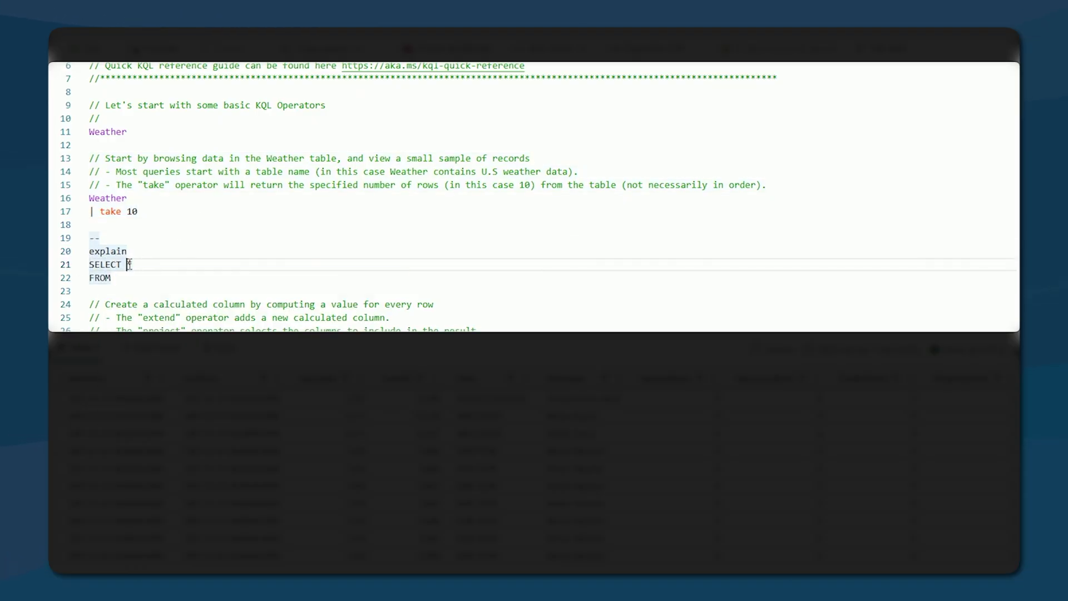
{"action": "left_click", "coordinate": [128, 264]}
{"action": "type", "text": "TOP 10"}
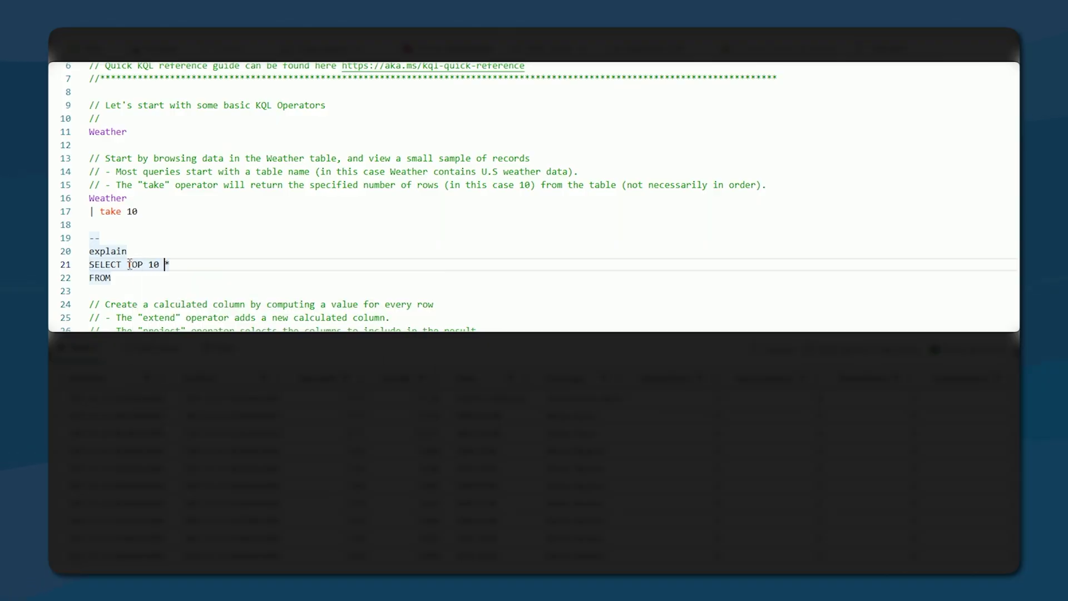
{"action": "left_click", "coordinate": [130, 278]}
{"action": "type", "text": "wea"}
{"action": "key", "text": "Return"}
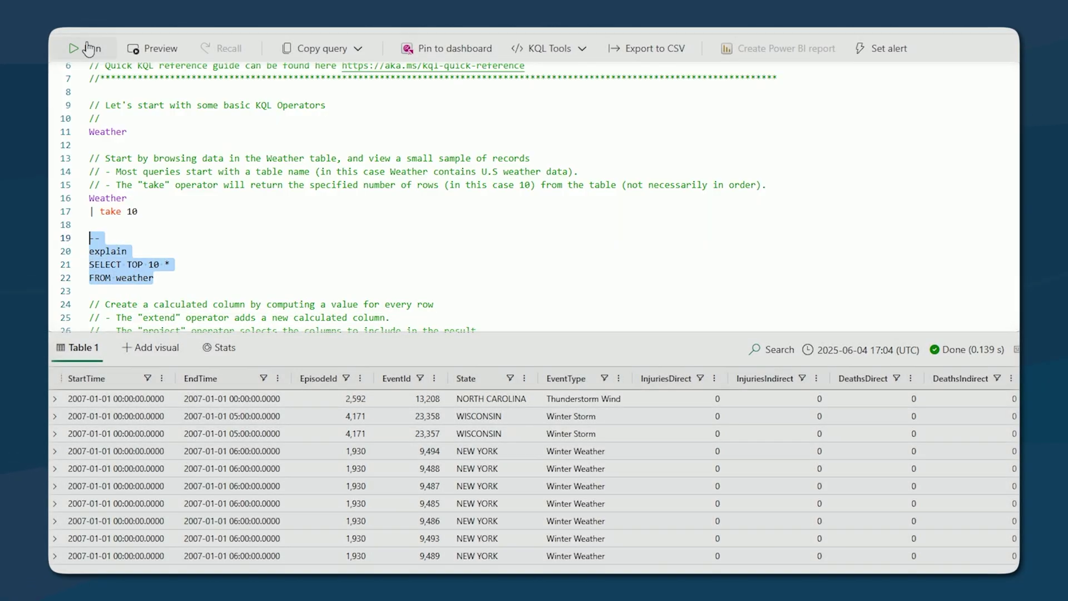
{"action": "left_click", "coordinate": [84, 49]}
- Change the table name in the FROM line to Weather and rerun the explain statement
{"action": "key", "text": "BackSpace"}
{"action": "key", "text": "BackSpace"}
{"action": "key", "text": "BackSpace"}
{"action": "key", "text": "BackSpace"}
{"action": "key", "text": "BackSpace"}
{"action": "key", "text": "BackSpace"}
{"action": "key", "text": "BackSpace"}
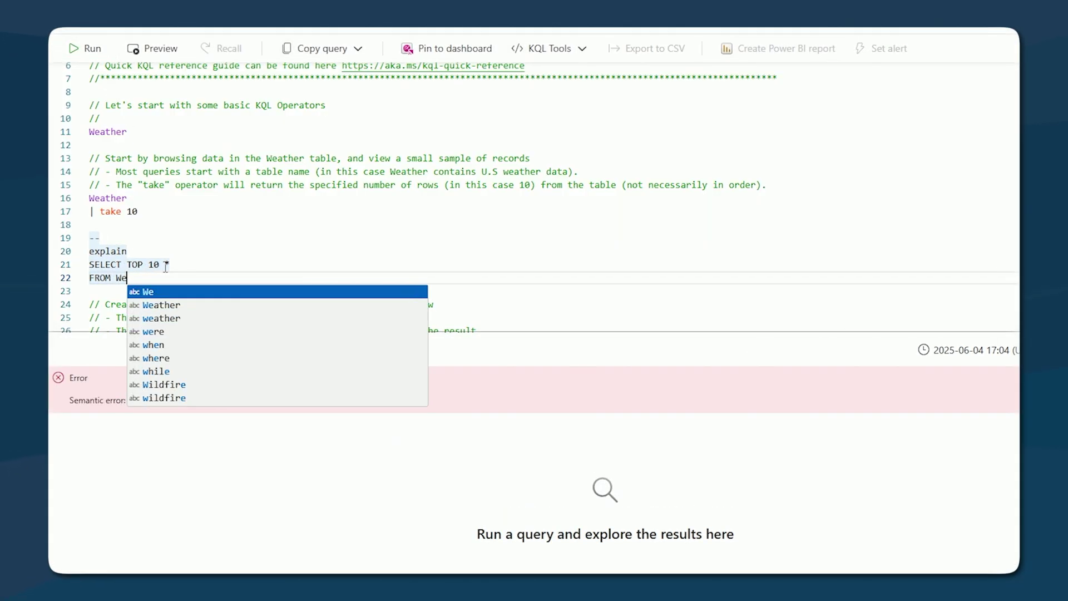
{"action": "type", "text": "Wea"}
{"action": "key", "text": "Return"}
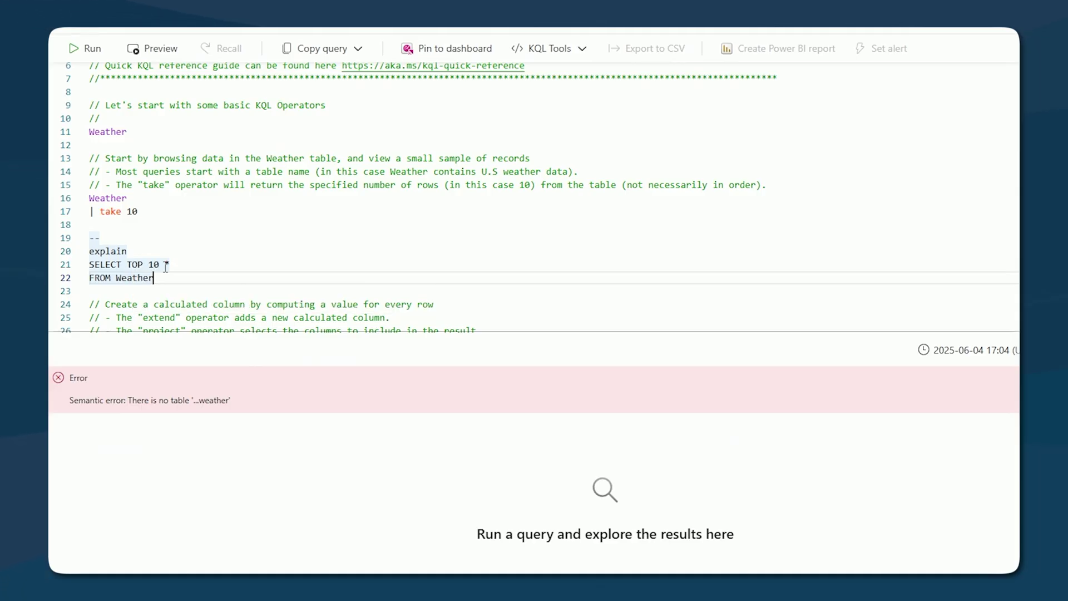
{"action": "key", "text": "shift+Return"}
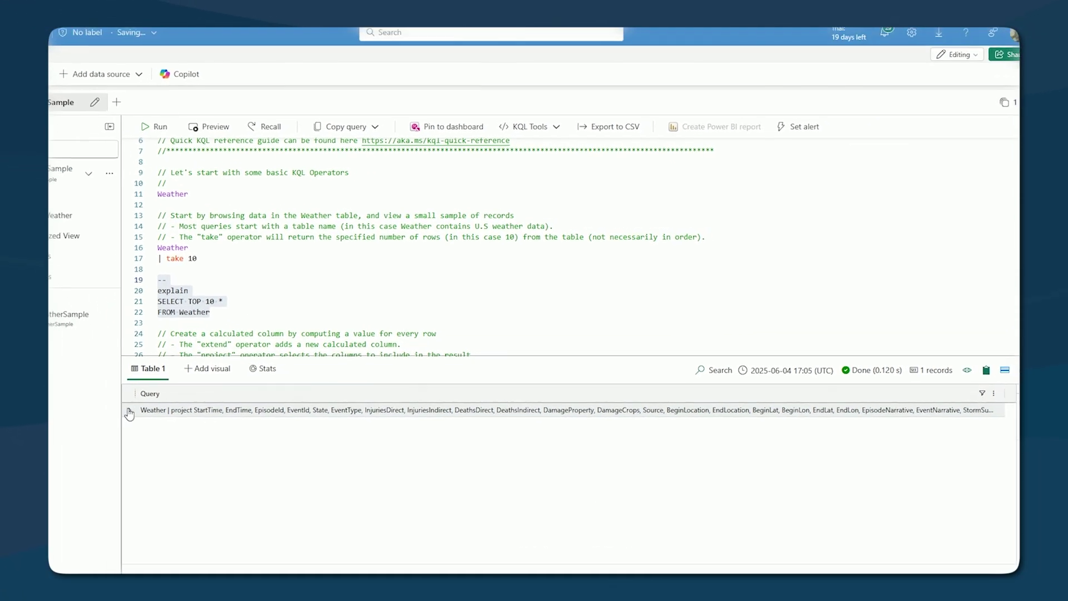
- Expand the translated query in the result row, copy it and paste it below the SQL statement
{"action": "left_click", "coordinate": [129, 412]}
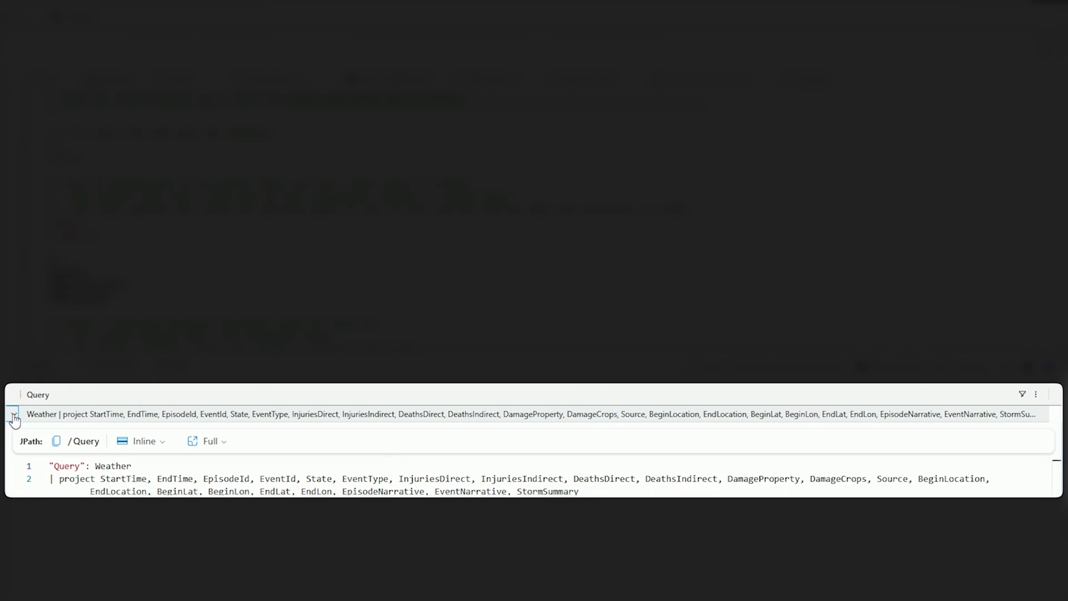
{"action": "left_click", "coordinate": [63, 415]}
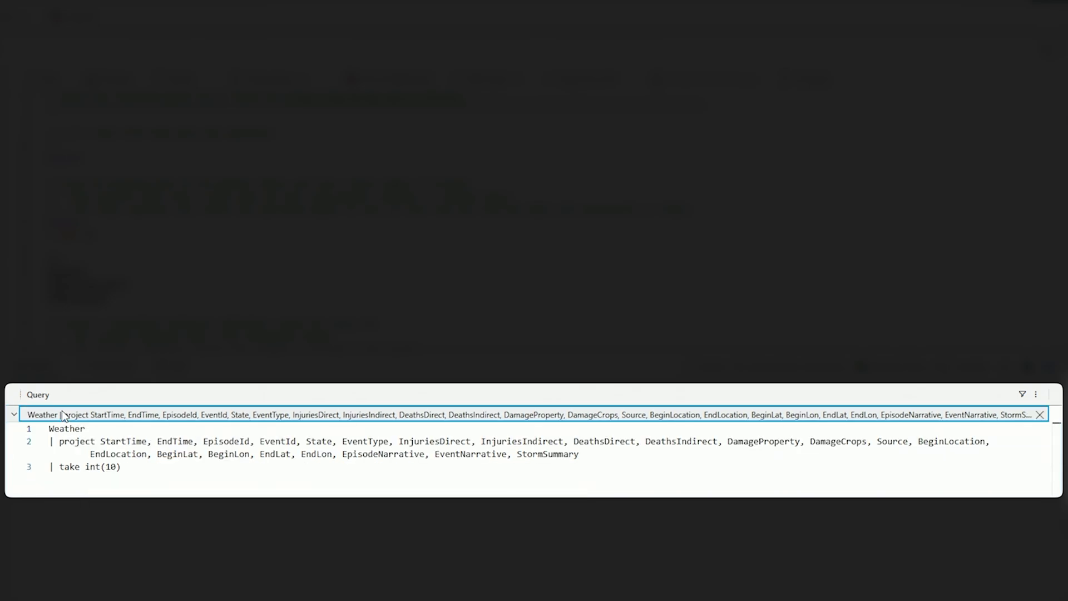
{"action": "right_click", "coordinate": [62, 415]}
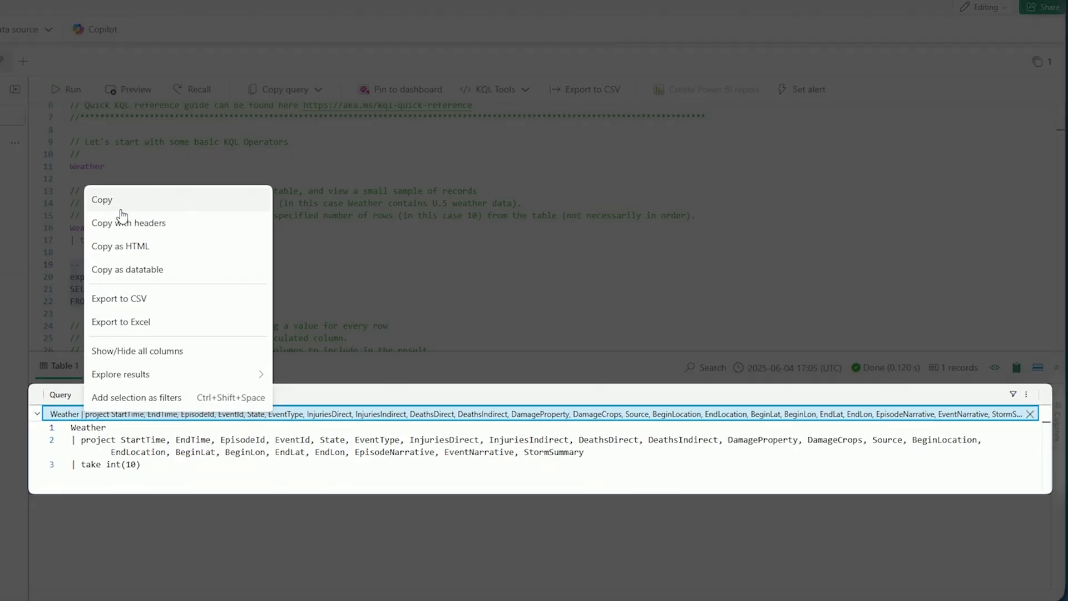
{"action": "left_click", "coordinate": [83, 191]}
{"action": "left_click", "coordinate": [216, 323]}
{"action": "key", "text": "Return"}
{"action": "type", "text": "Weather | project StartTime, EndTime, EpisodeId, EventId, State, EventType, InjuriesDirect, InjuriesIndirect, DeathsDirect, DeathsIndirect, DamageProperty, DamageCrops, Source, BeginLocation, EndLocation, BeginLat, BeginLon, EndLat, EndLon, EpisodeNarrative, EventNarrative, StormSummary | take int(10)"}
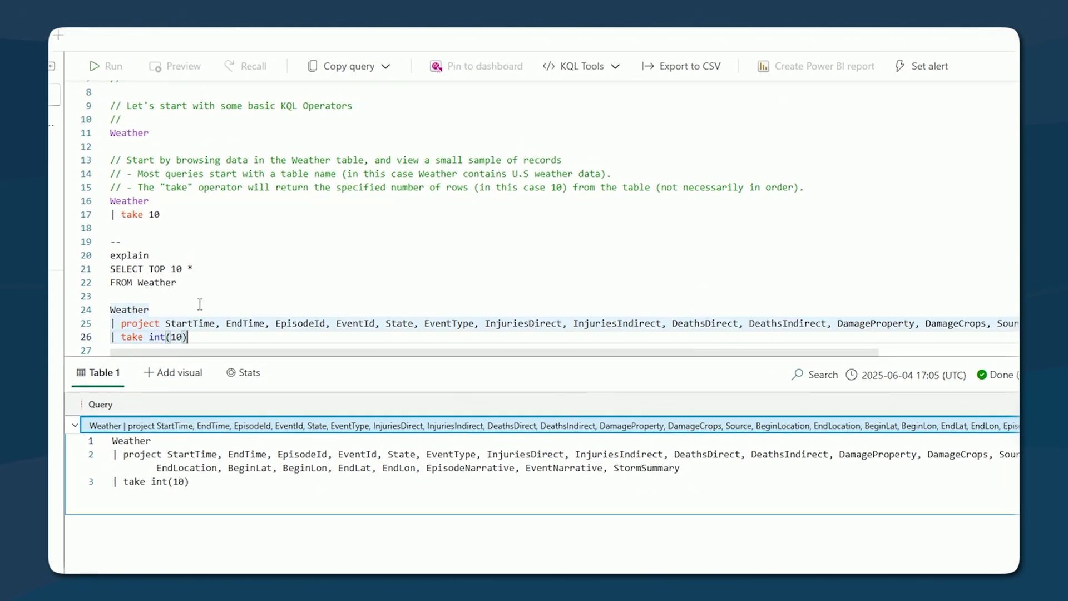
- Run only the pasted Weather query with its project line and take int(10)
{"action": "mouse_move", "coordinate": [198, 323]}
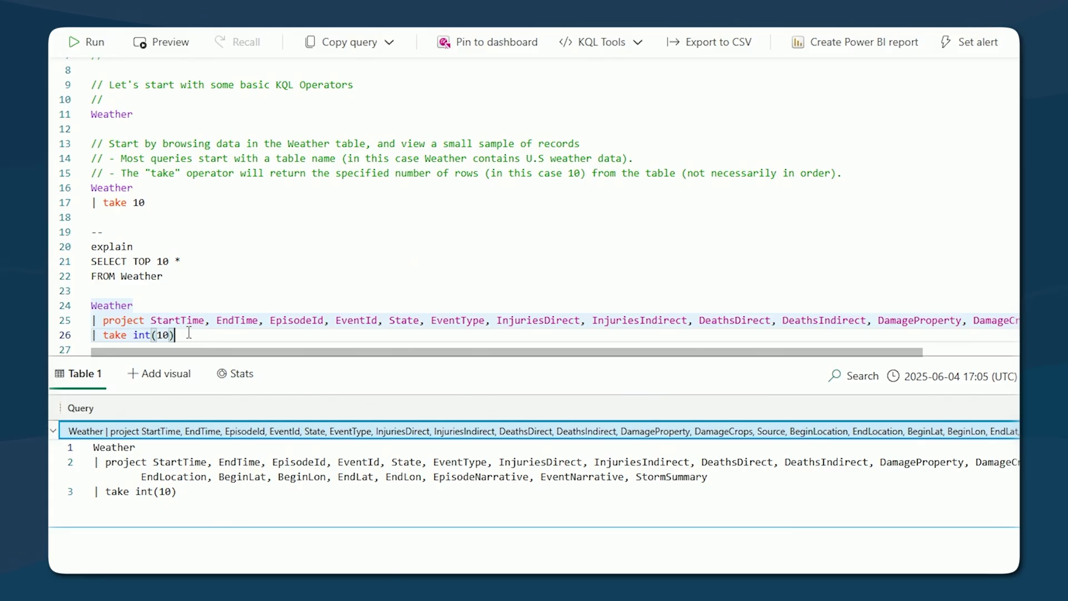
{"action": "key", "text": "shift+Up"}
{"action": "key", "text": "shift+Up"}
{"action": "key", "text": "shift+Up"}
{"action": "left_click", "coordinate": [85, 43]}
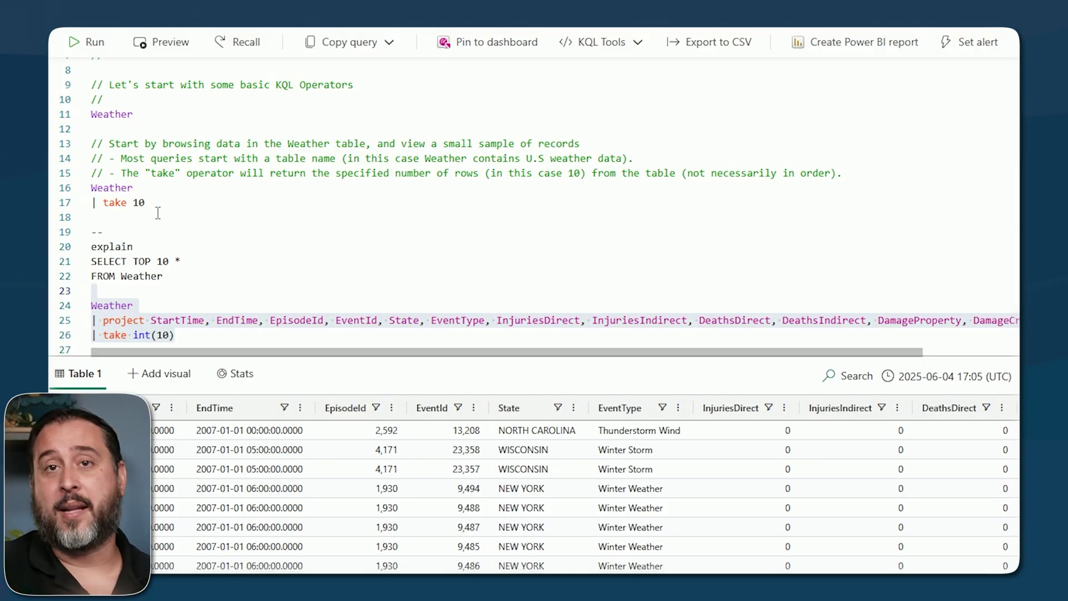
- Examine the calculated-column sample query, highlighting Duration and StartTime in its extend line and locating Duration in its project line
{"action": "scroll", "coordinate": [172, 236], "scroll_direction": "down", "scroll_amount": 3}
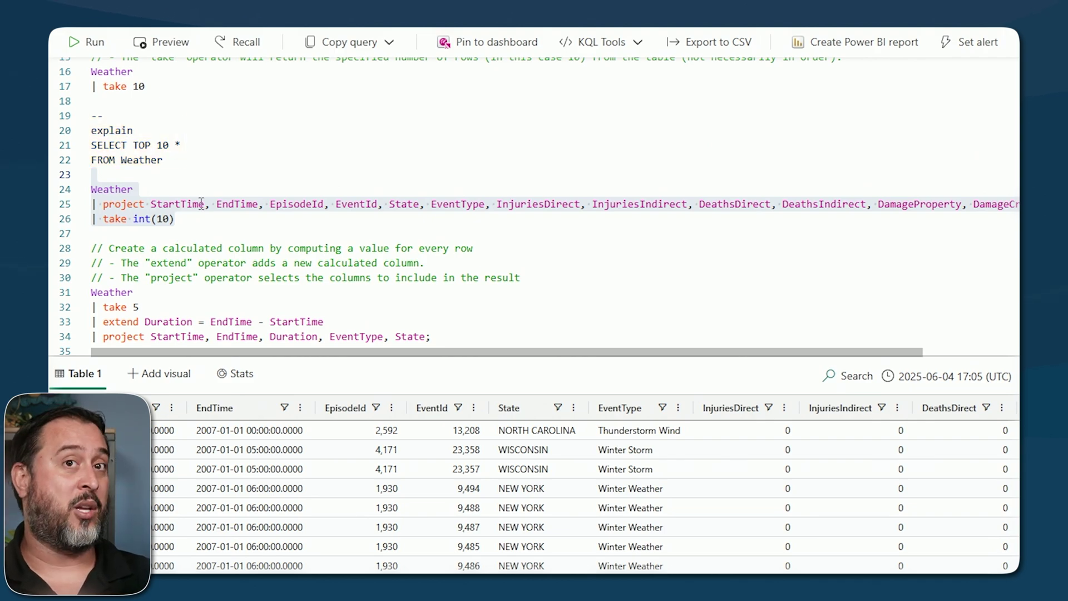
{"action": "scroll", "coordinate": [189, 222], "scroll_direction": "down", "scroll_amount": 1}
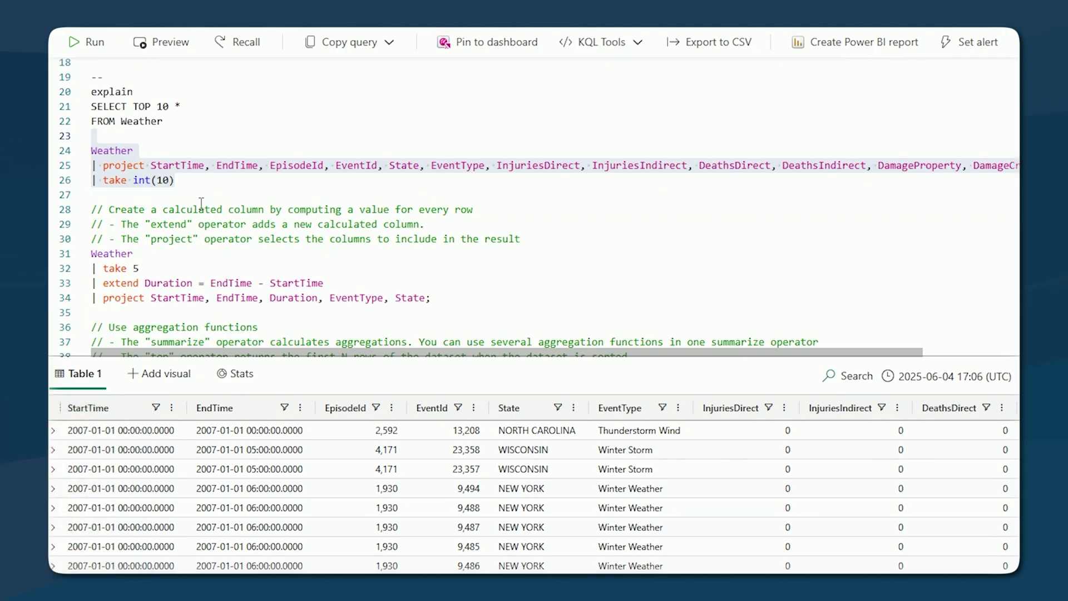
{"action": "scroll", "coordinate": [226, 146], "scroll_direction": "down", "scroll_amount": 3}
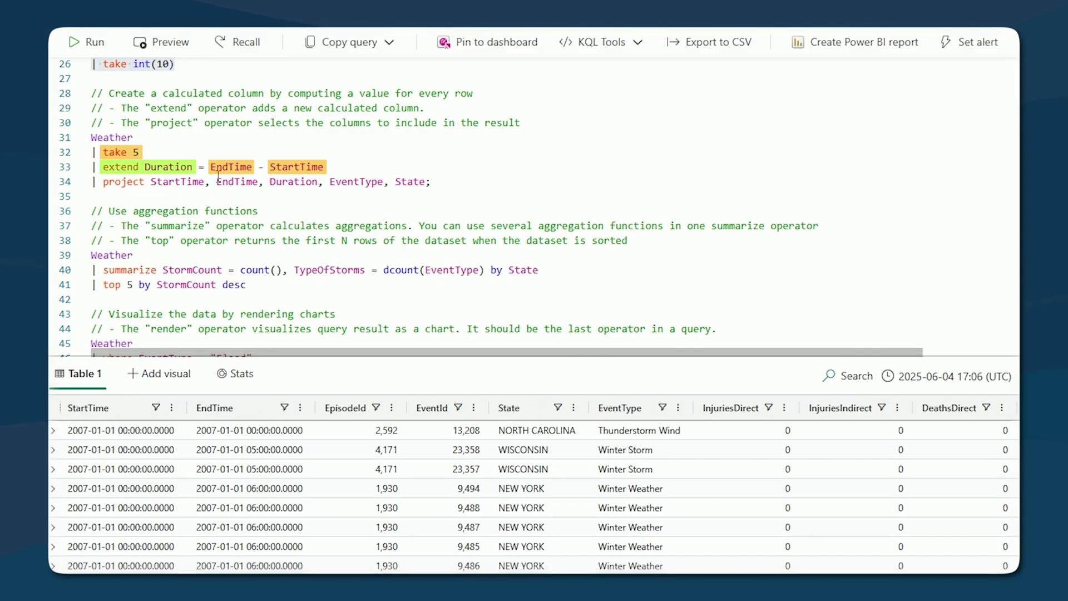
{"action": "left_click_drag", "start_coordinate": [192, 167], "coordinate": [145, 168]}
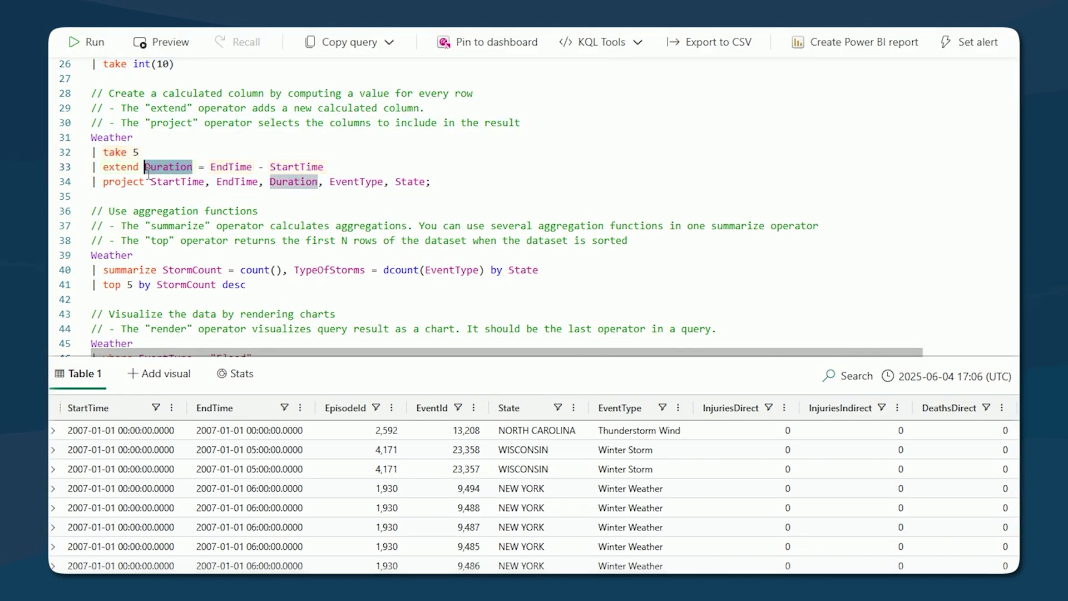
{"action": "mouse_move", "coordinate": [152, 172]}
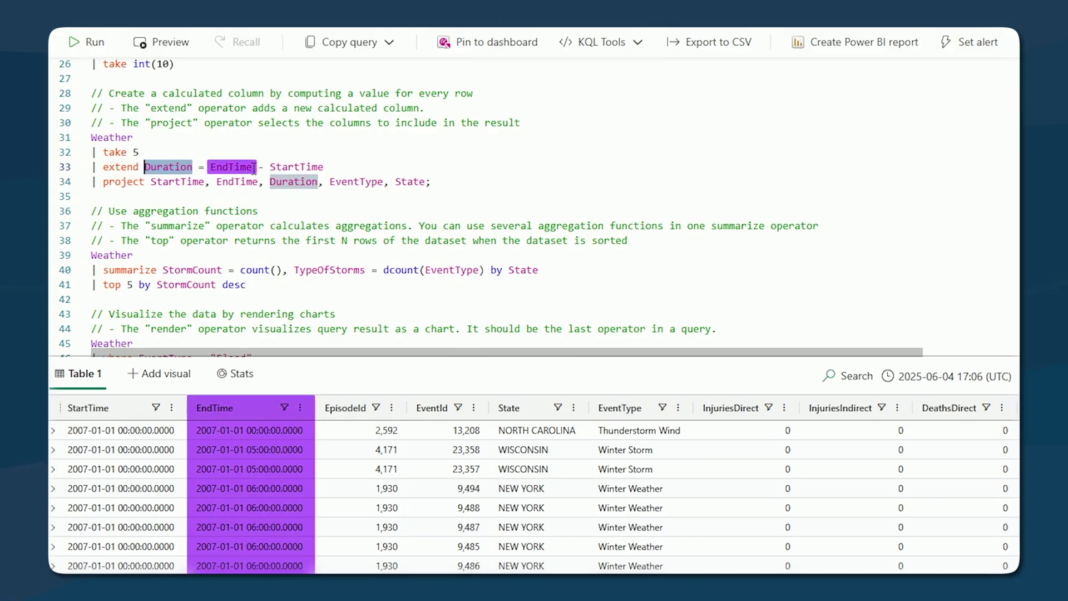
{"action": "mouse_move", "coordinate": [254, 167]}
{"action": "double_click", "coordinate": [311, 167]}
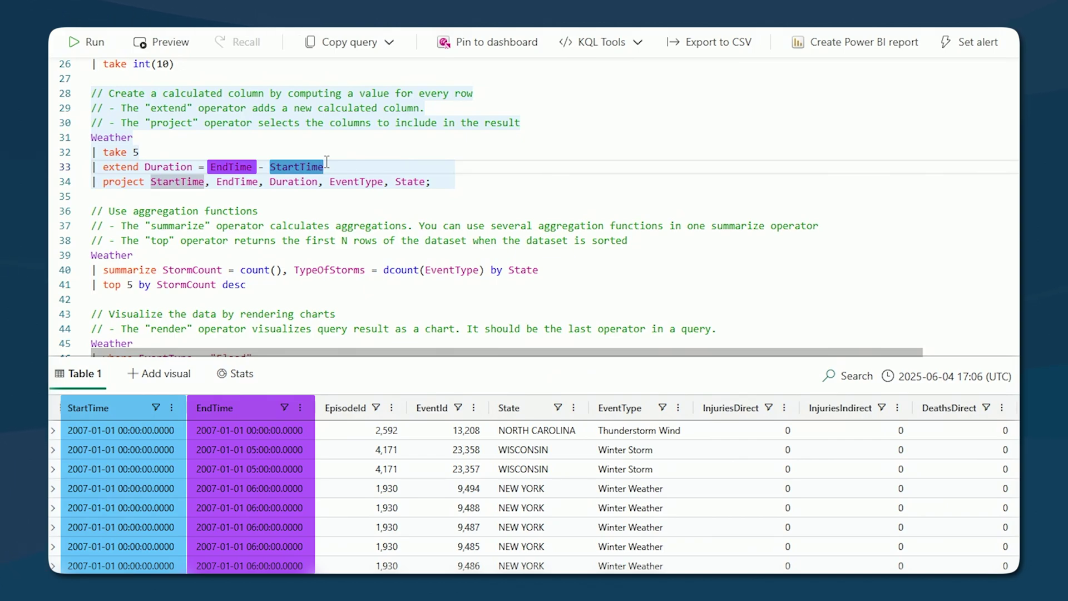
{"action": "left_click", "coordinate": [320, 184]}
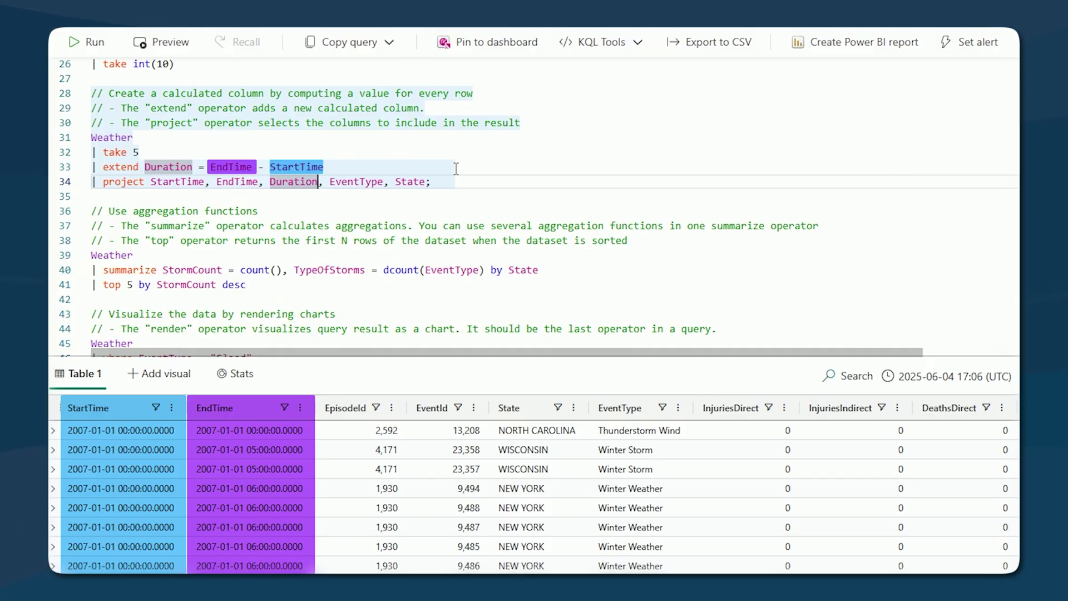
- Run the calculated-column sample query from its Weather line through the project line
{"action": "left_click", "coordinate": [445, 182]}
{"action": "left_click_drag", "start_coordinate": [445, 181], "coordinate": [92, 138]}
{"action": "left_click", "coordinate": [92, 45]}
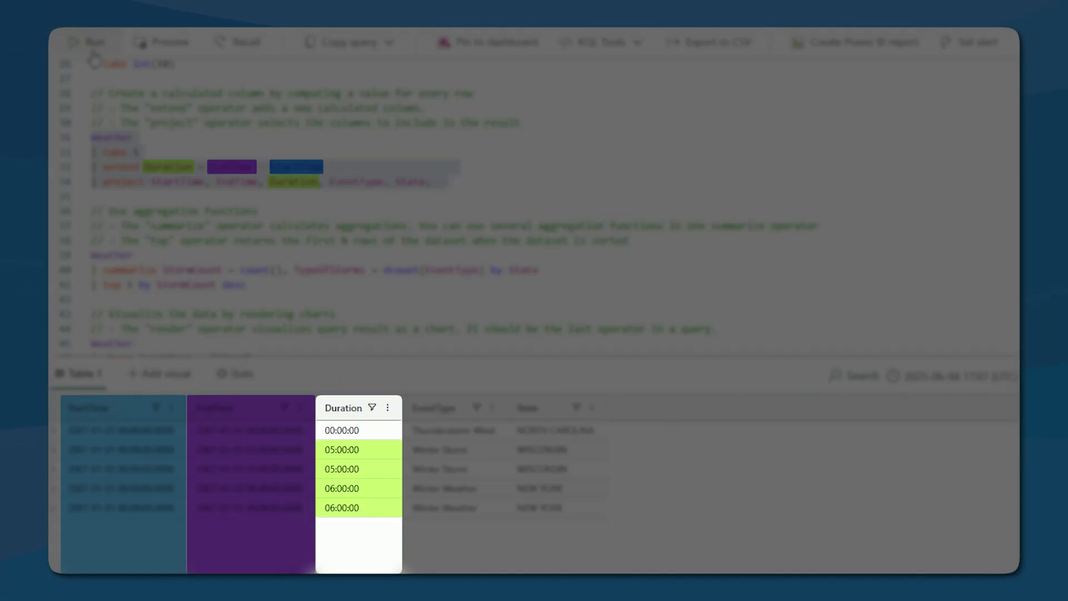
- Inspect the StormCount and TypeOfStorms expressions in the aggregation sample query and run it through top 5 by StormCount desc
{"action": "scroll", "coordinate": [233, 225], "scroll_direction": "down", "scroll_amount": 2}
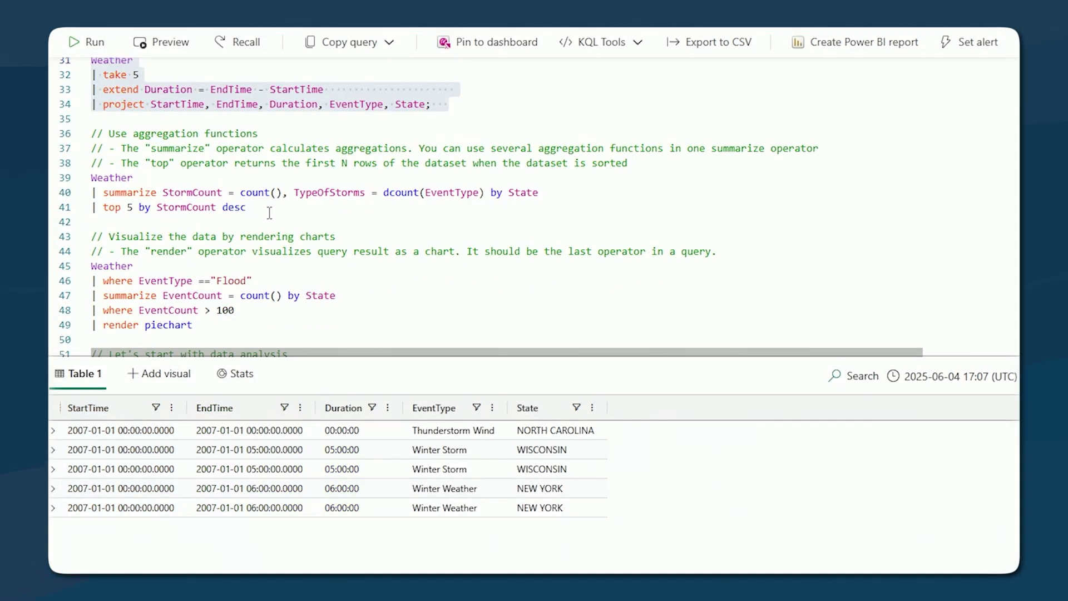
{"action": "left_click", "coordinate": [223, 193]}
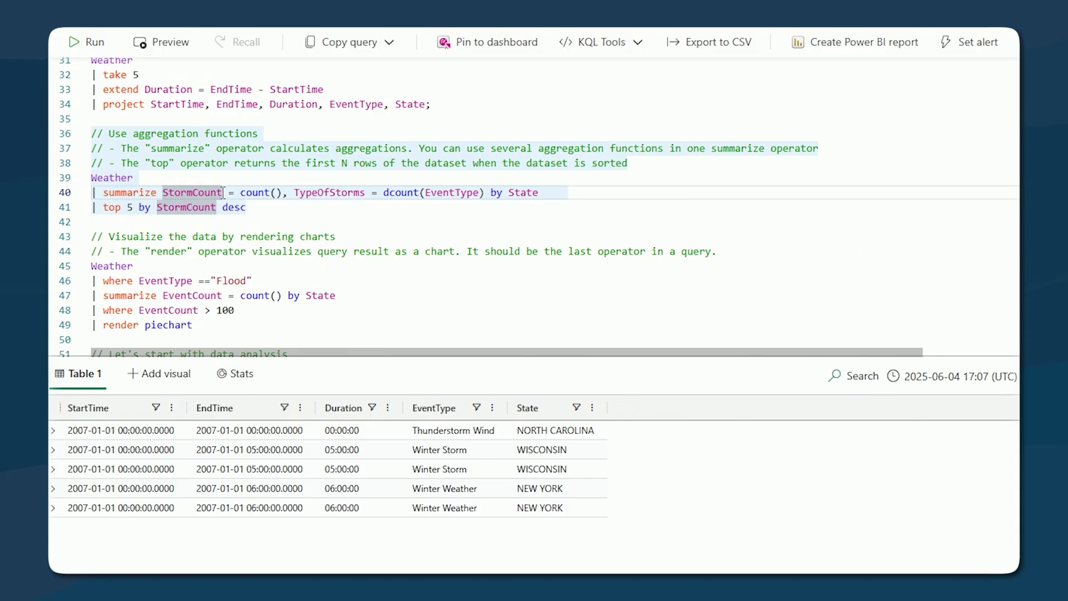
{"action": "left_click", "coordinate": [281, 194]}
{"action": "mouse_move", "coordinate": [308, 201]}
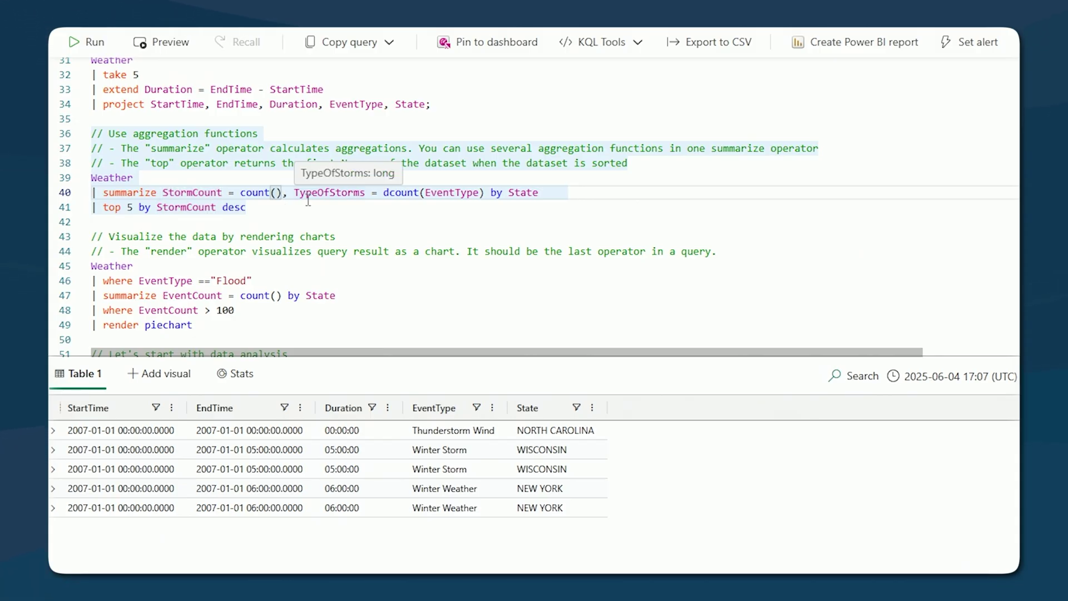
{"action": "mouse_move", "coordinate": [418, 196]}
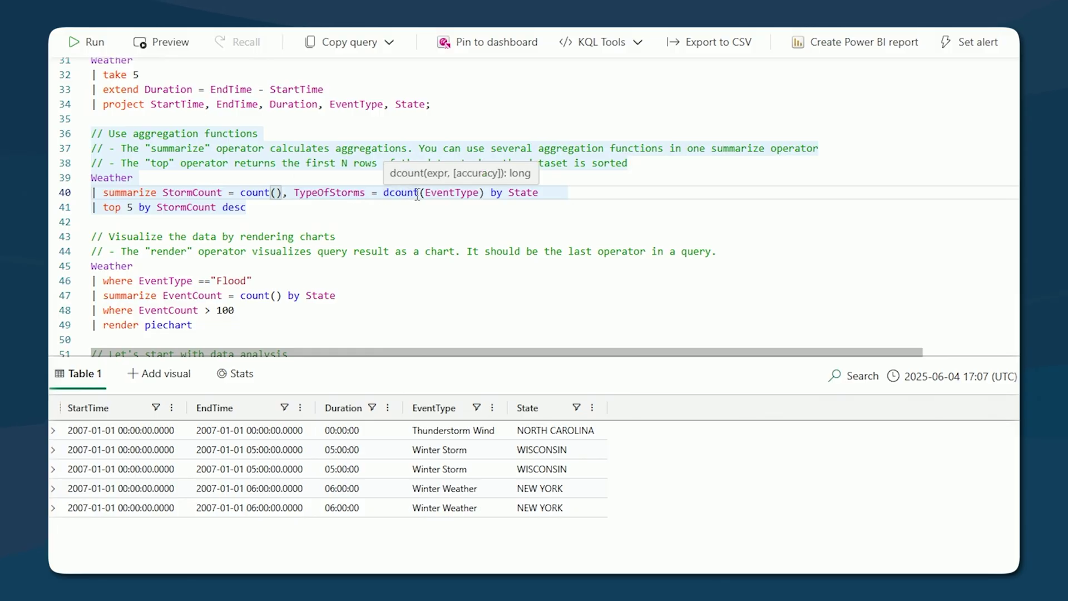
{"action": "left_click", "coordinate": [450, 192]}
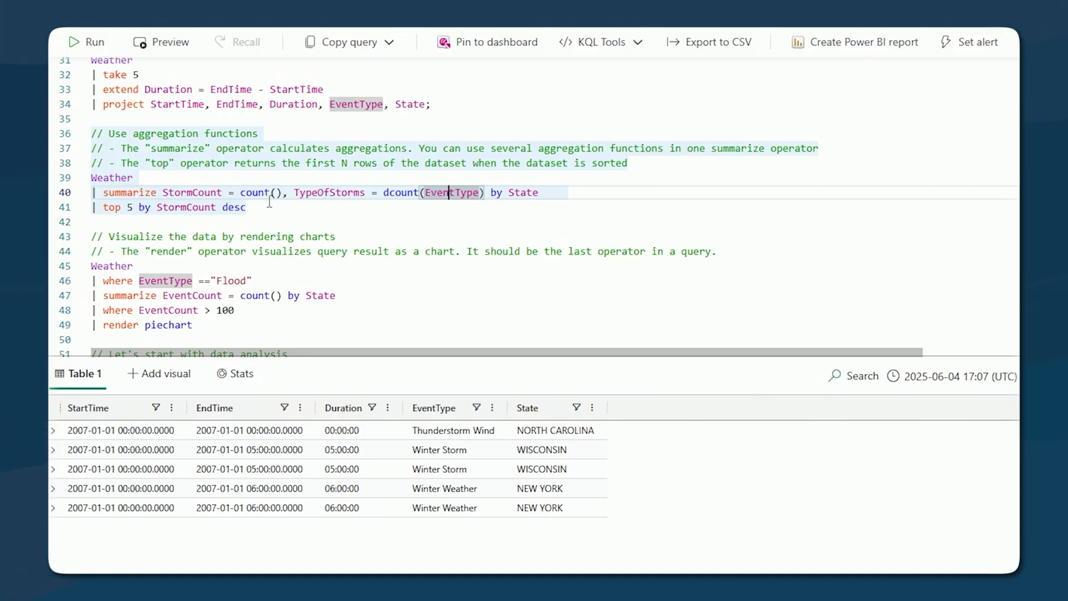
{"action": "left_click_drag", "start_coordinate": [246, 207], "coordinate": [83, 184]}
{"action": "left_click", "coordinate": [86, 41]}
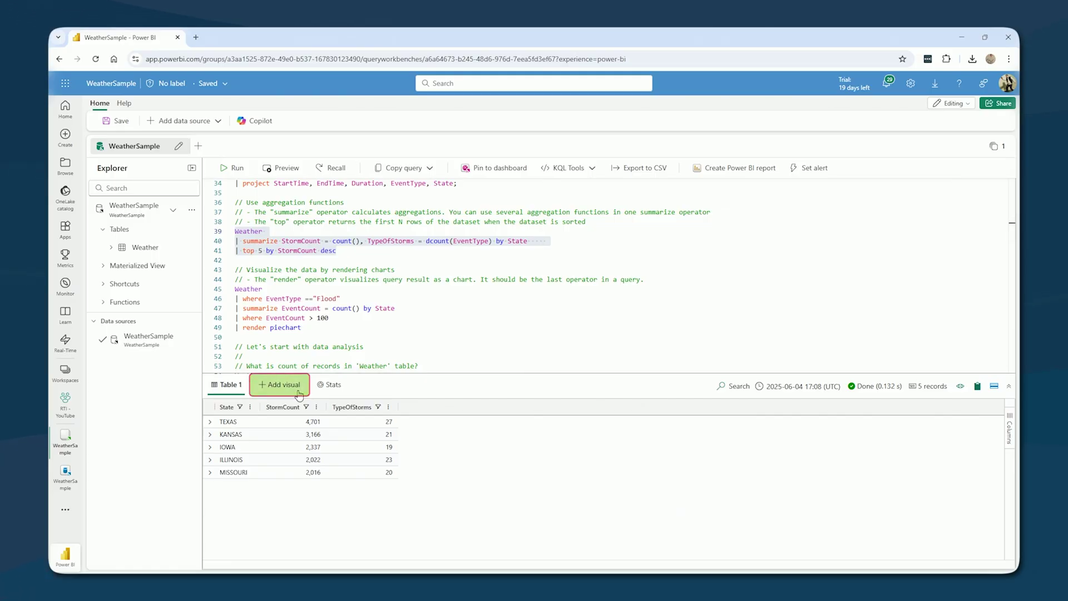
- Add a visual to the aggregation results and set its visual type to Column chart
{"action": "left_click", "coordinate": [299, 395]}
{"action": "left_click", "coordinate": [867, 210]}
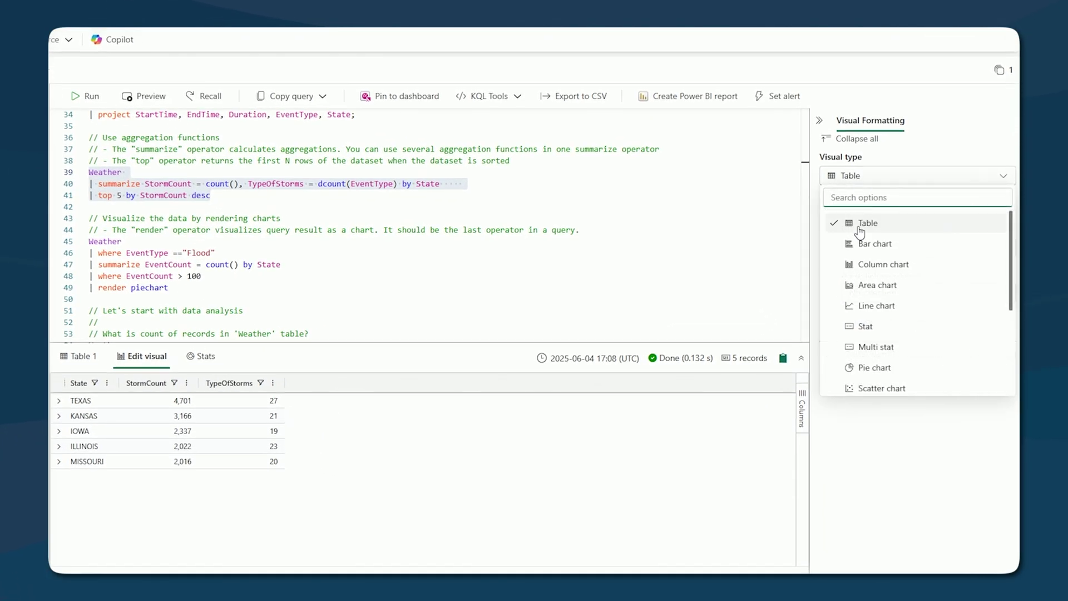
{"action": "left_click", "coordinate": [880, 266]}
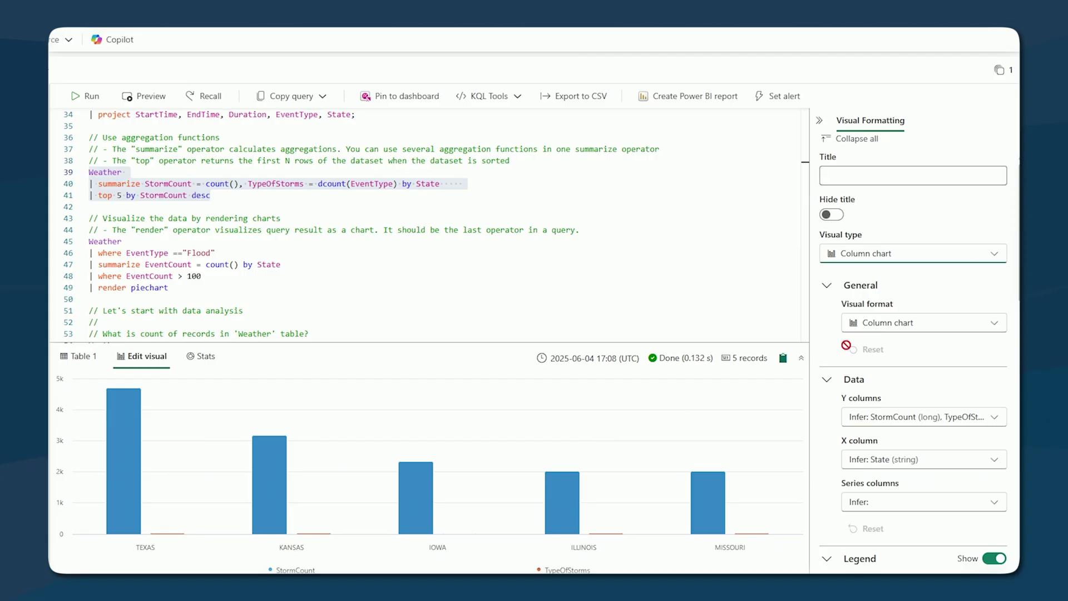
- Browse the other visual types available for the column chart
{"action": "left_click", "coordinate": [884, 265]}
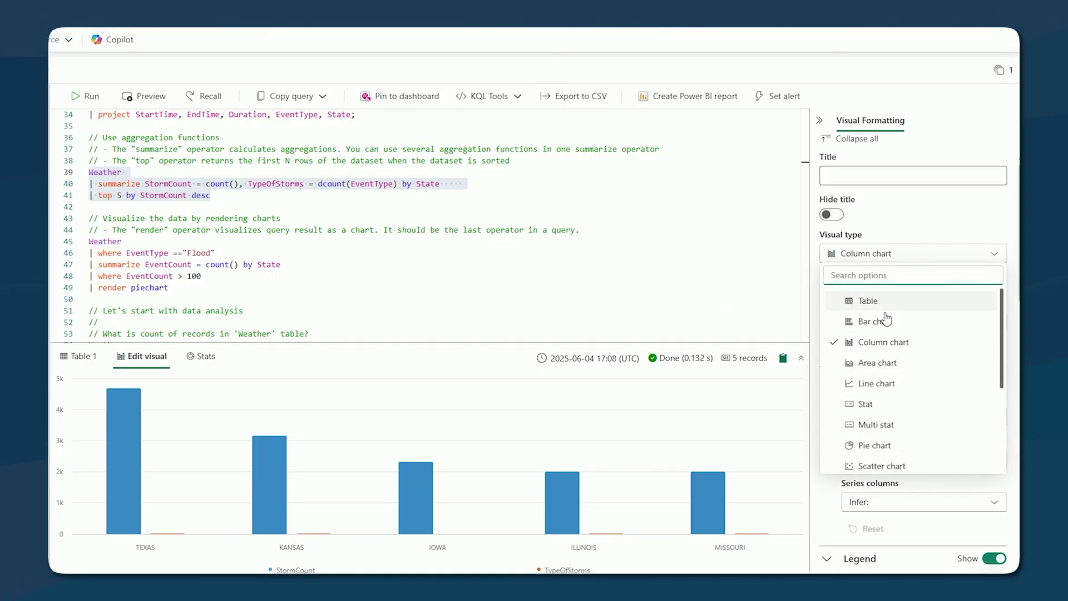
{"action": "scroll", "coordinate": [881, 367], "scroll_direction": "down", "scroll_amount": 3}
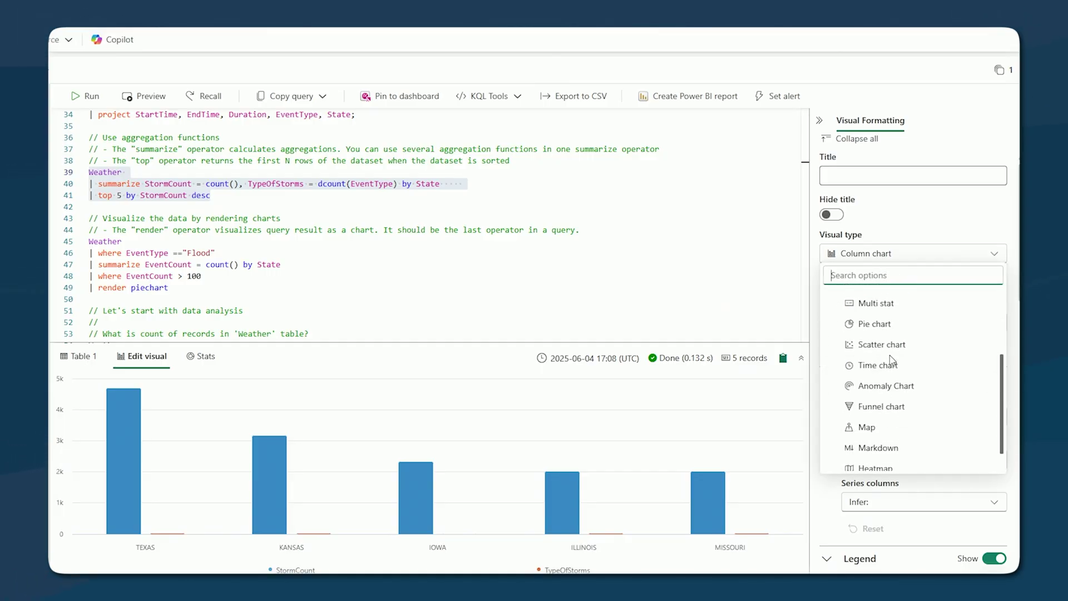
{"action": "scroll", "coordinate": [891, 361], "scroll_direction": "down", "scroll_amount": 1}
{"action": "scroll", "coordinate": [891, 351], "scroll_direction": "up", "scroll_amount": 4}
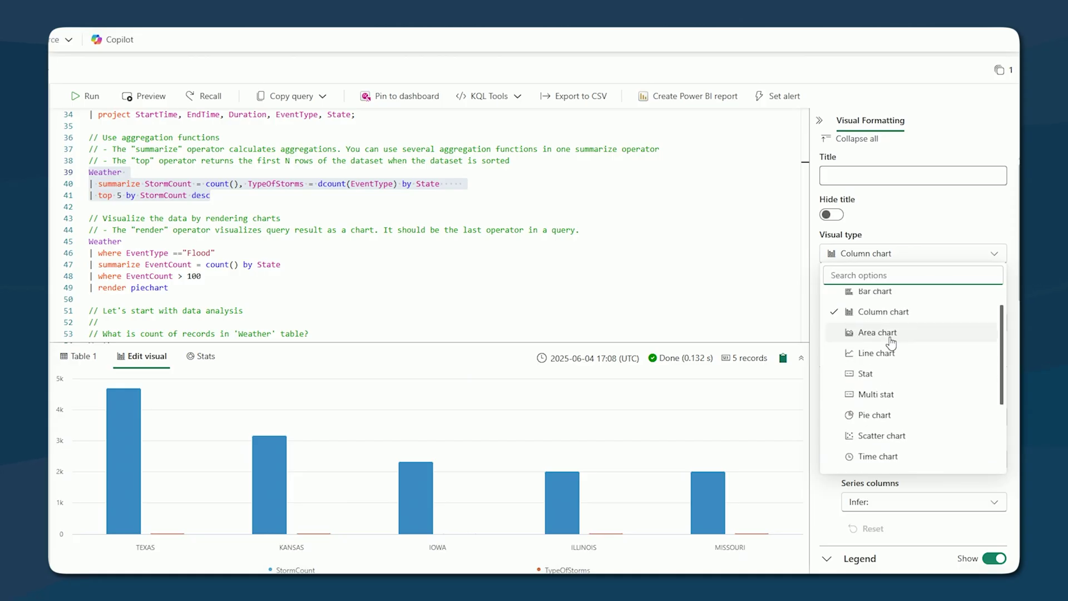
- Look through the column chart's General, Data, Legend, Y Axis and X Axis formatting options
{"action": "left_click", "coordinate": [815, 477]}
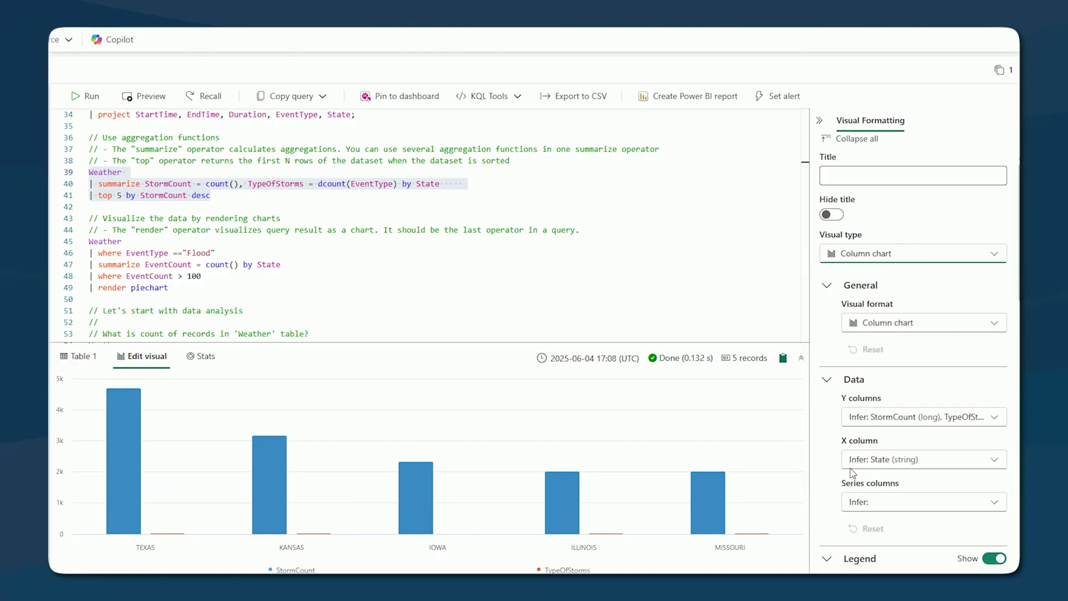
{"action": "scroll", "coordinate": [900, 441], "scroll_direction": "down", "scroll_amount": 7}
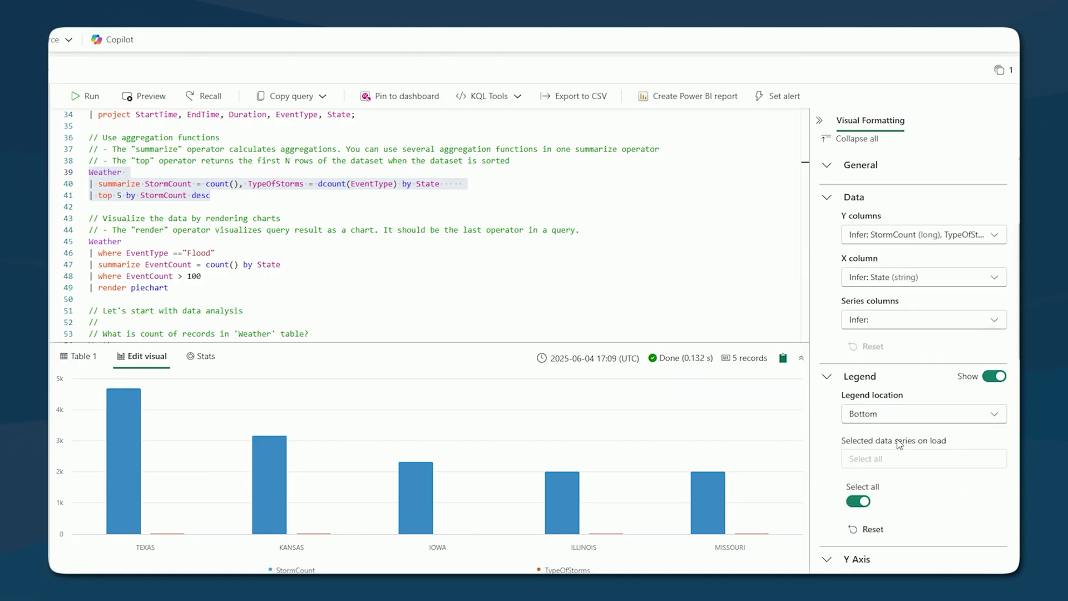
{"action": "scroll", "coordinate": [888, 396], "scroll_direction": "up", "scroll_amount": 4}
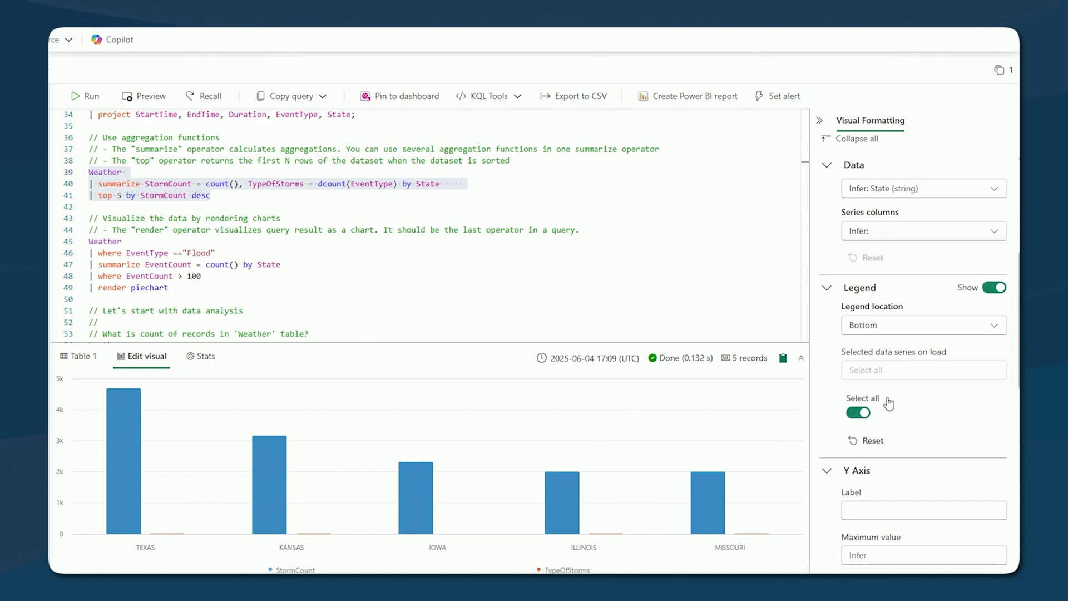
{"action": "scroll", "coordinate": [890, 345], "scroll_direction": "up", "scroll_amount": 2}
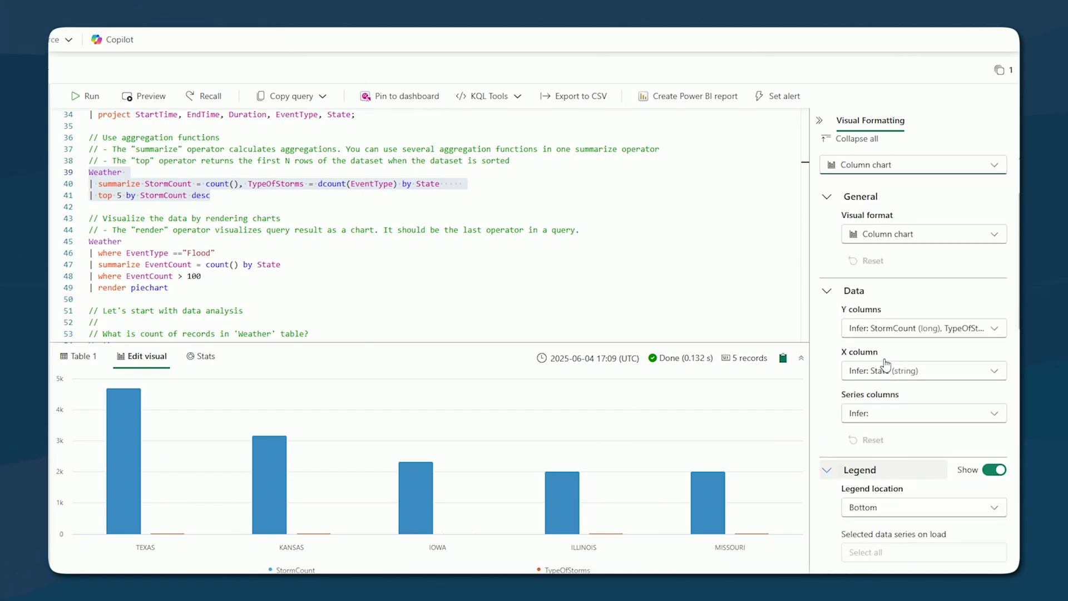
{"action": "left_click", "coordinate": [922, 330]}
{"action": "left_click", "coordinate": [917, 301]}
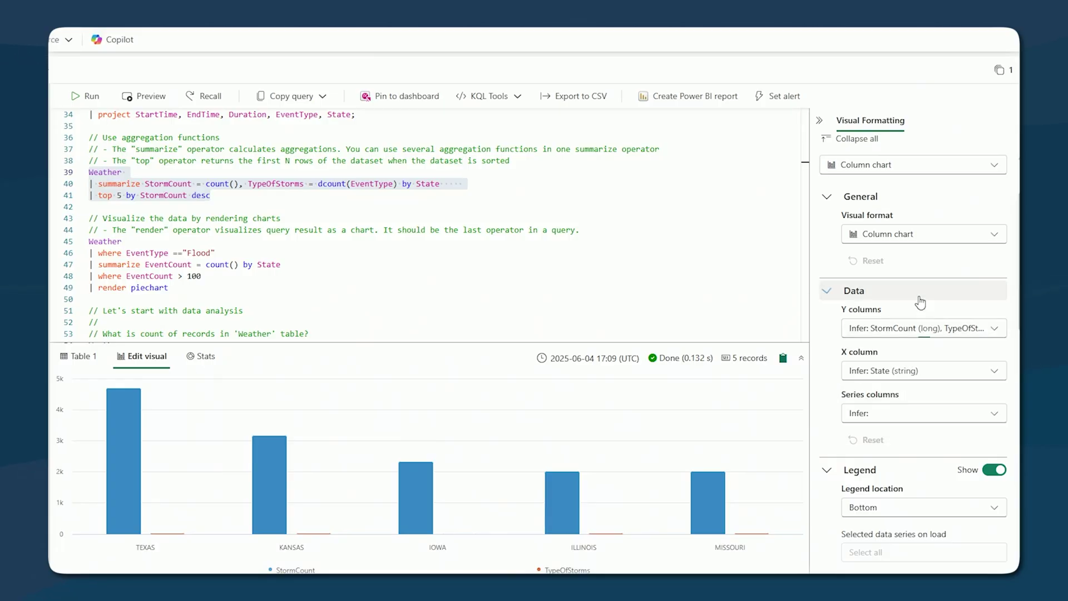
{"action": "left_click", "coordinate": [919, 300]}
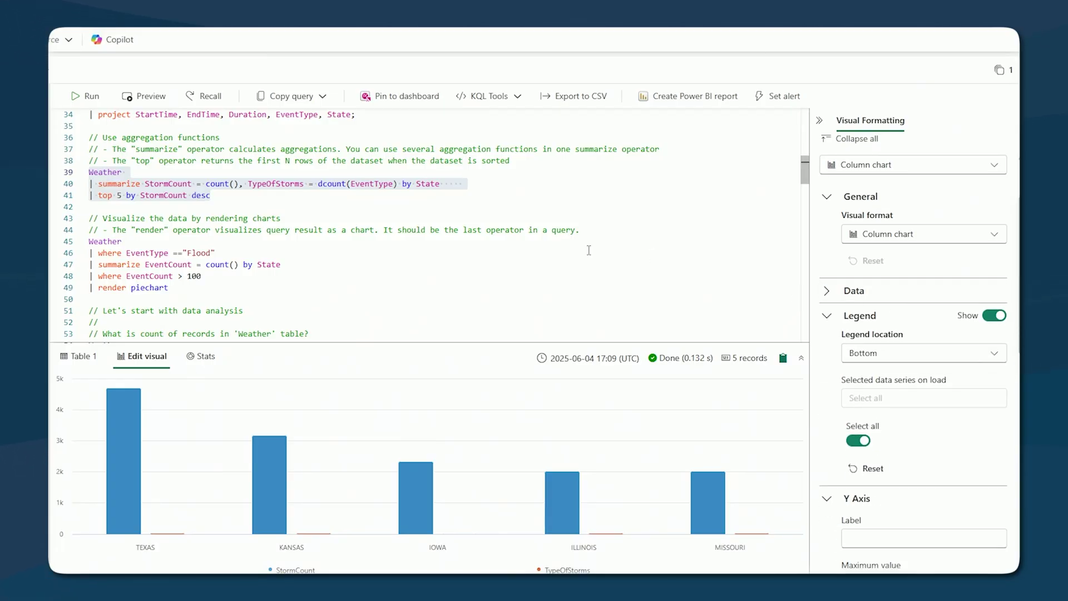
{"action": "scroll", "coordinate": [889, 278], "scroll_direction": "up", "scroll_amount": 3}
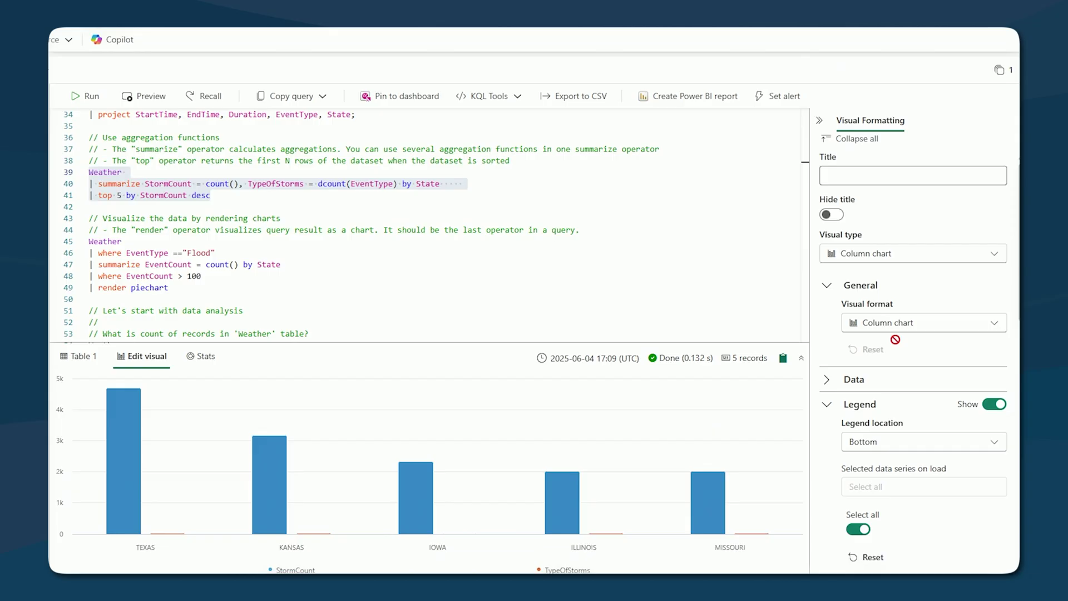
{"action": "scroll", "coordinate": [896, 340], "scroll_direction": "down", "scroll_amount": 4}
{"action": "left_click", "coordinate": [861, 164]}
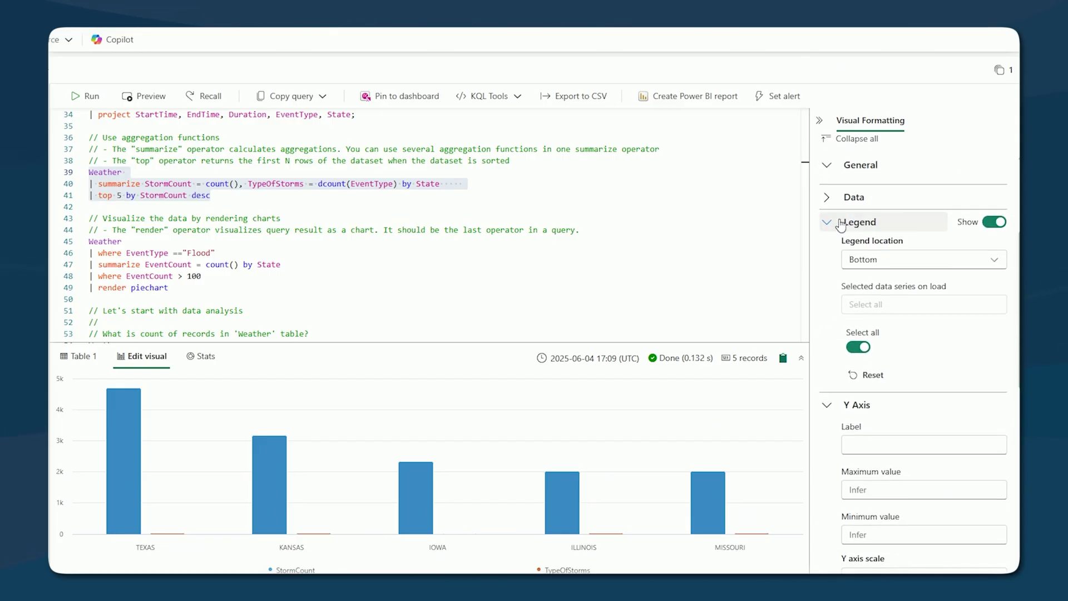
{"action": "left_click", "coordinate": [852, 197]}
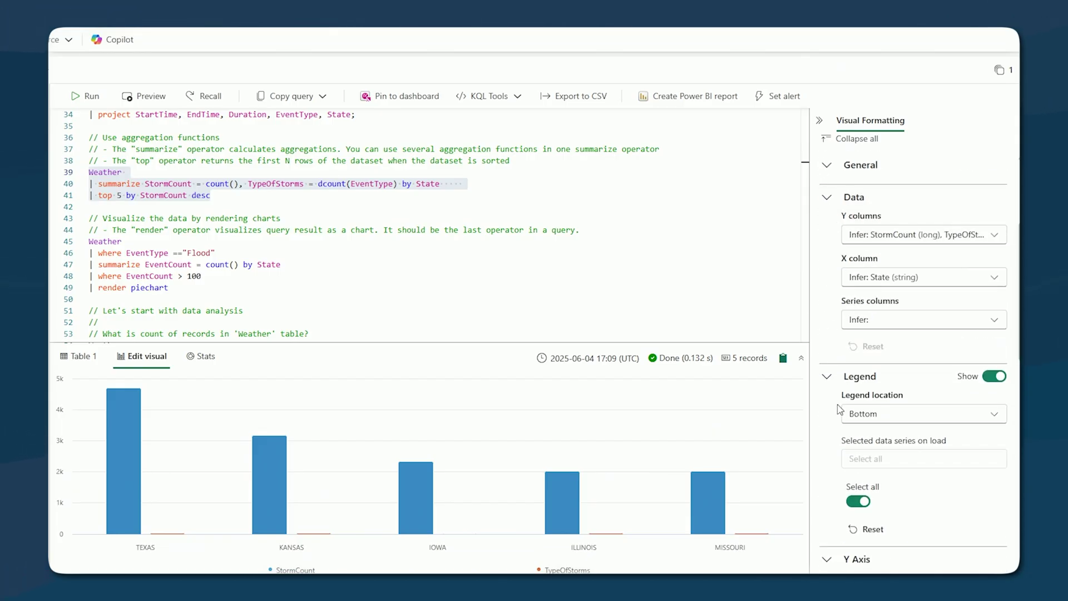
{"action": "scroll", "coordinate": [929, 448], "scroll_direction": "down", "scroll_amount": 4}
{"action": "scroll", "coordinate": [934, 454], "scroll_direction": "down", "scroll_amount": 6}
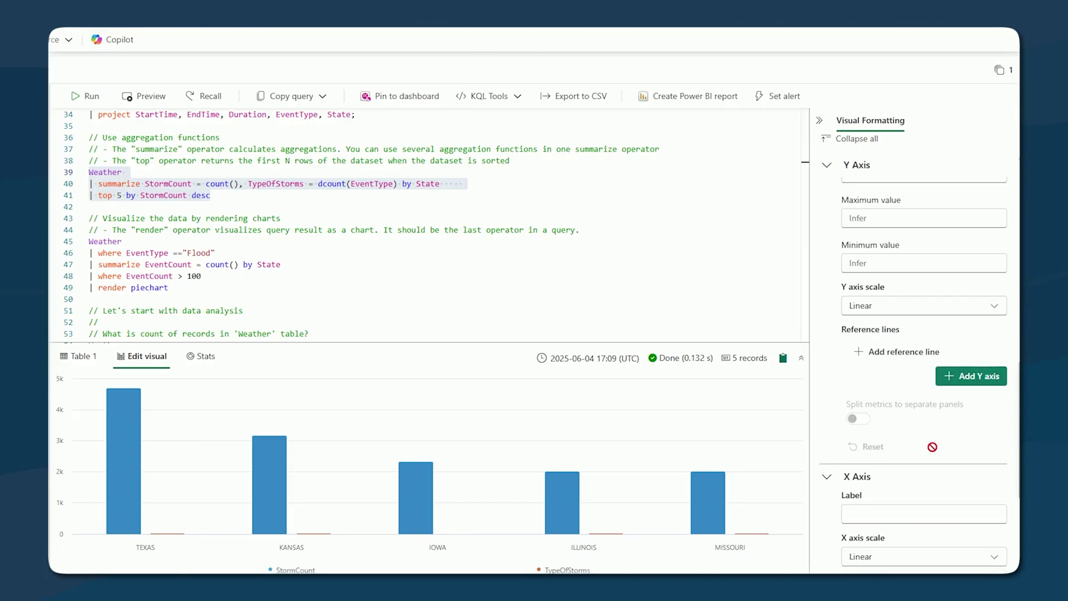
{"action": "scroll", "coordinate": [933, 449], "scroll_direction": "up", "scroll_amount": 3}
{"action": "scroll", "coordinate": [934, 449], "scroll_direction": "up", "scroll_amount": 8}
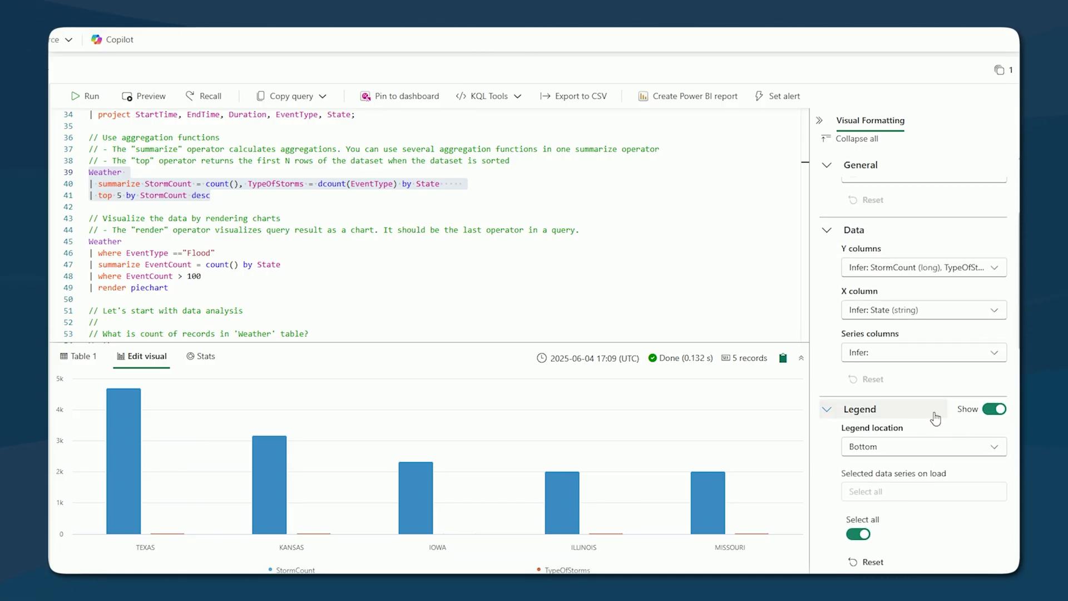
- Try StormCount alone and combined with TypeOfStorms as the chart's Y columns, and restore the Infer option
{"action": "left_click", "coordinate": [940, 268]}
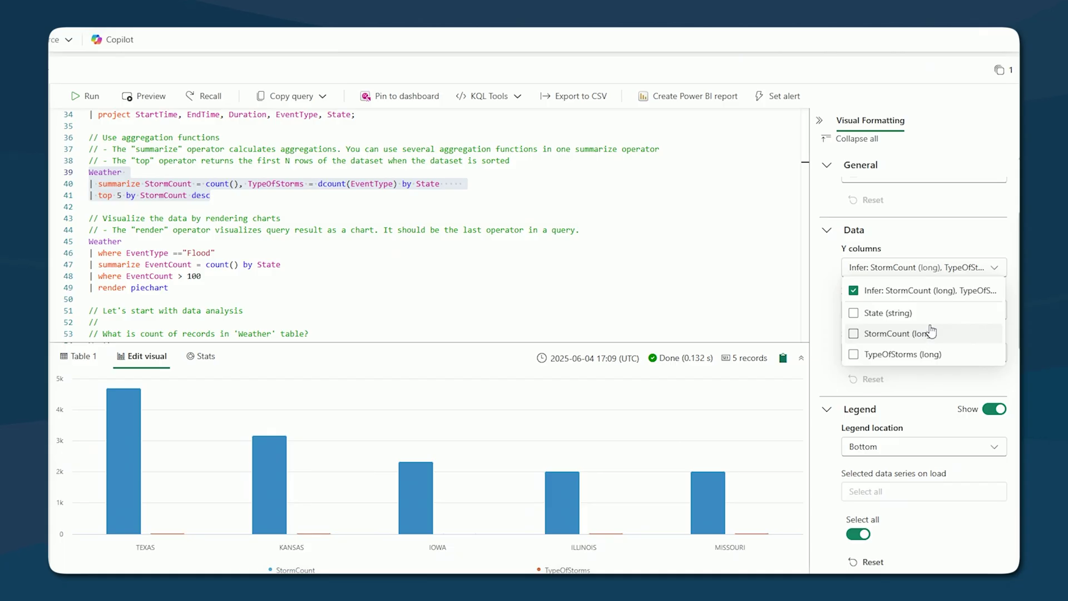
{"action": "left_click", "coordinate": [855, 335]}
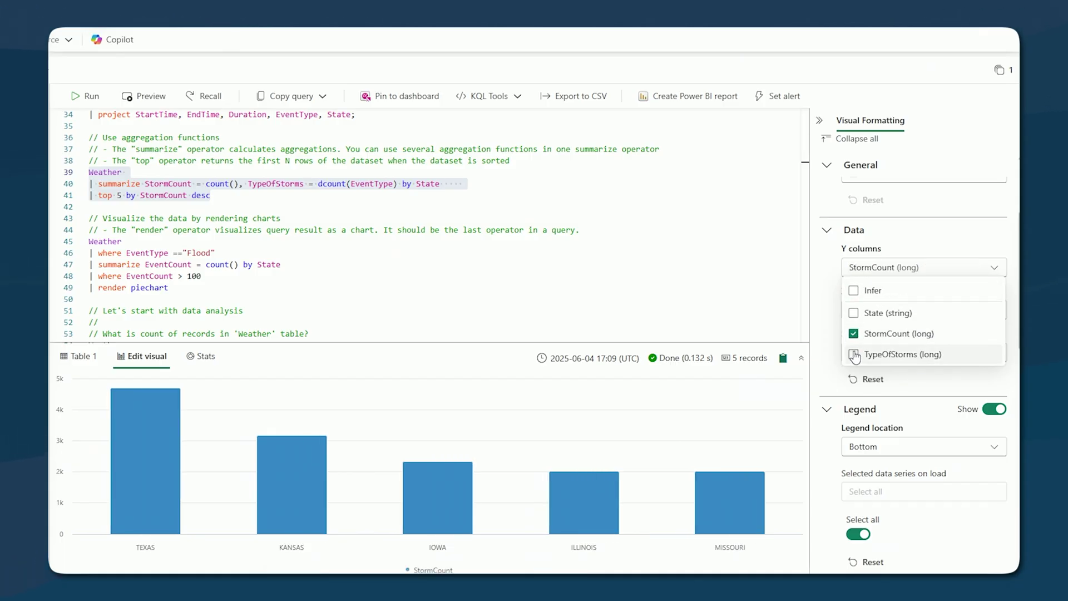
{"action": "left_click", "coordinate": [854, 354]}
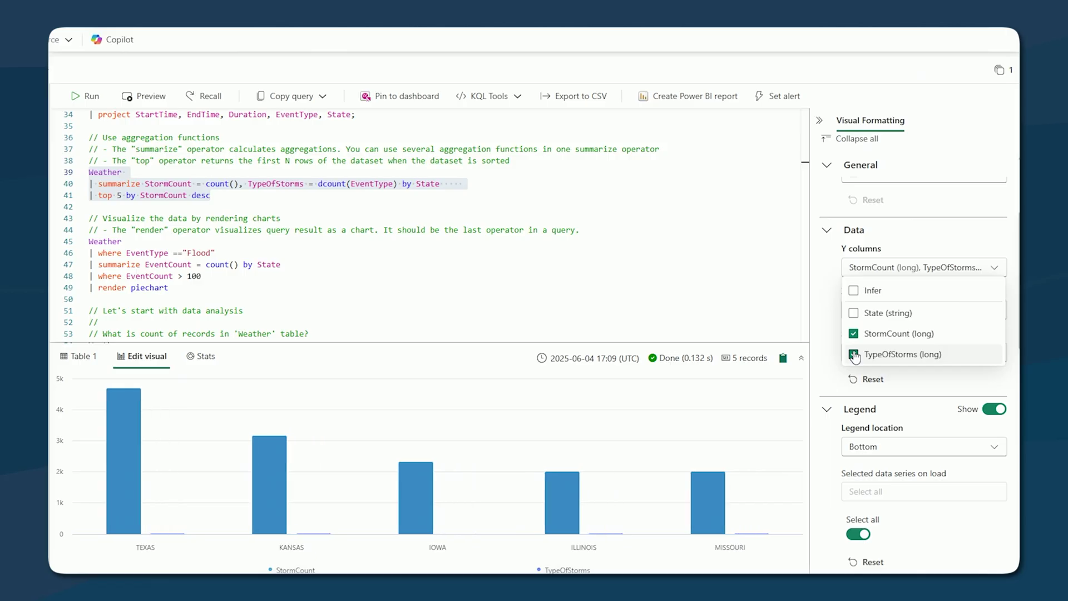
{"action": "left_click", "coordinate": [853, 354]}
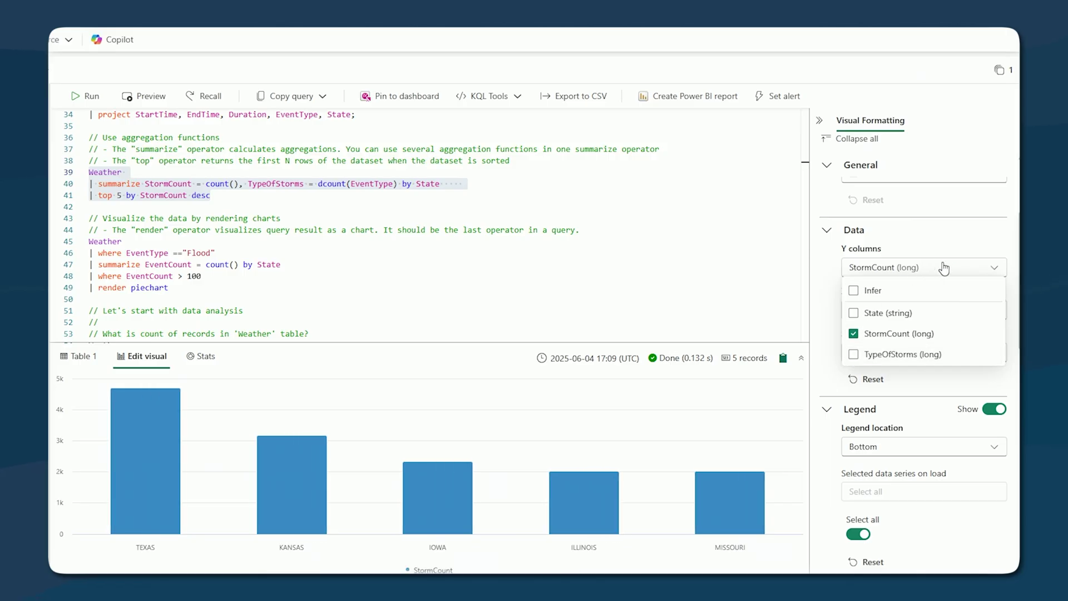
{"action": "left_click", "coordinate": [923, 290]}
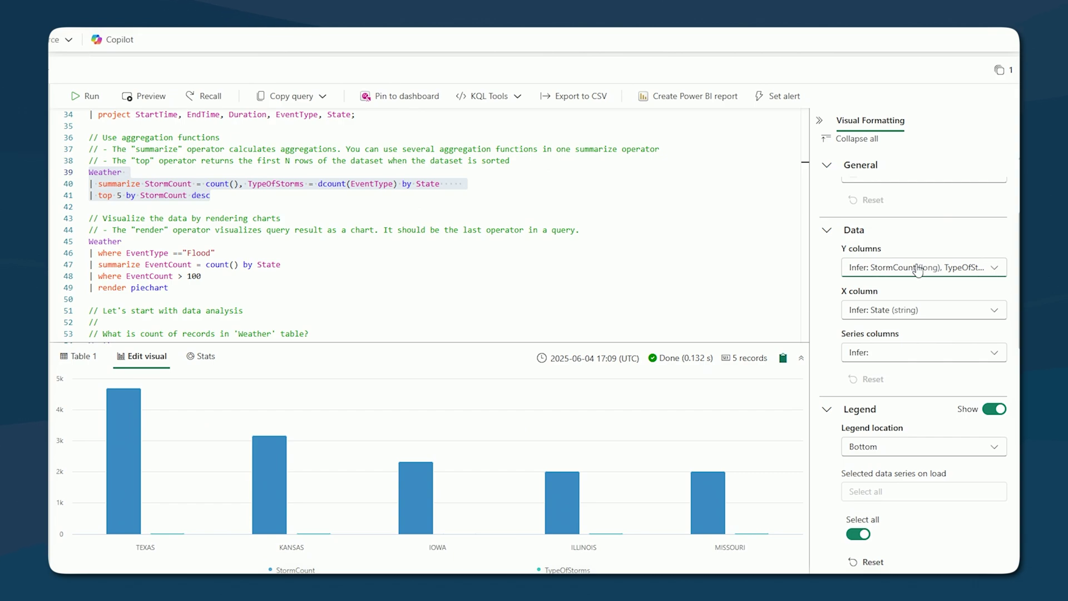
{"action": "scroll", "coordinate": [890, 234], "scroll_direction": "up", "scroll_amount": 3}
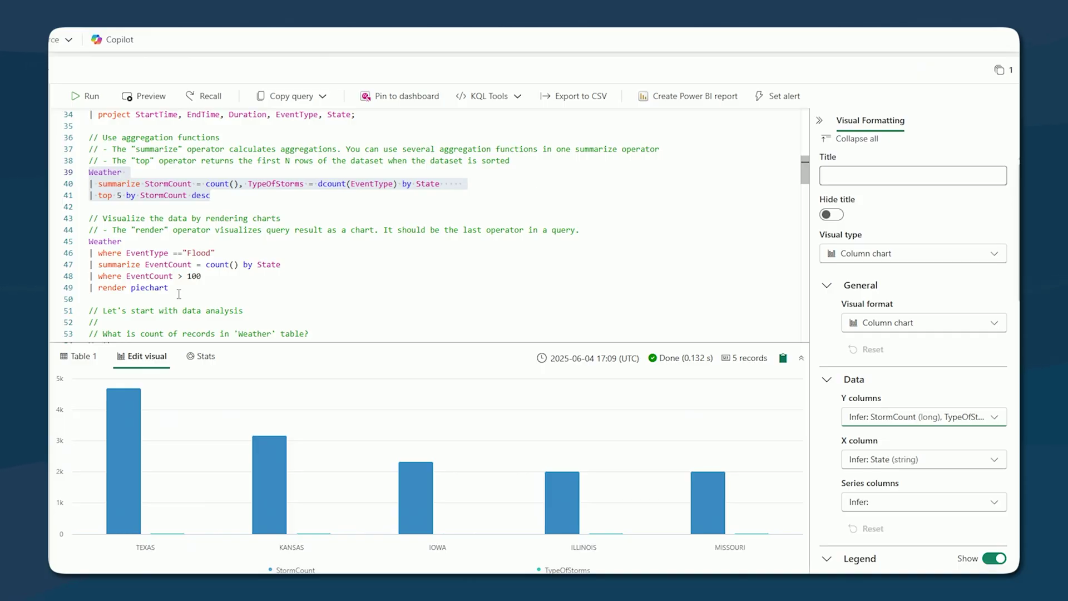
- Run the Flood sample query from its Weather line through render piechart and switch its results to the table view
{"action": "left_click_drag", "start_coordinate": [179, 294], "coordinate": [89, 249]}
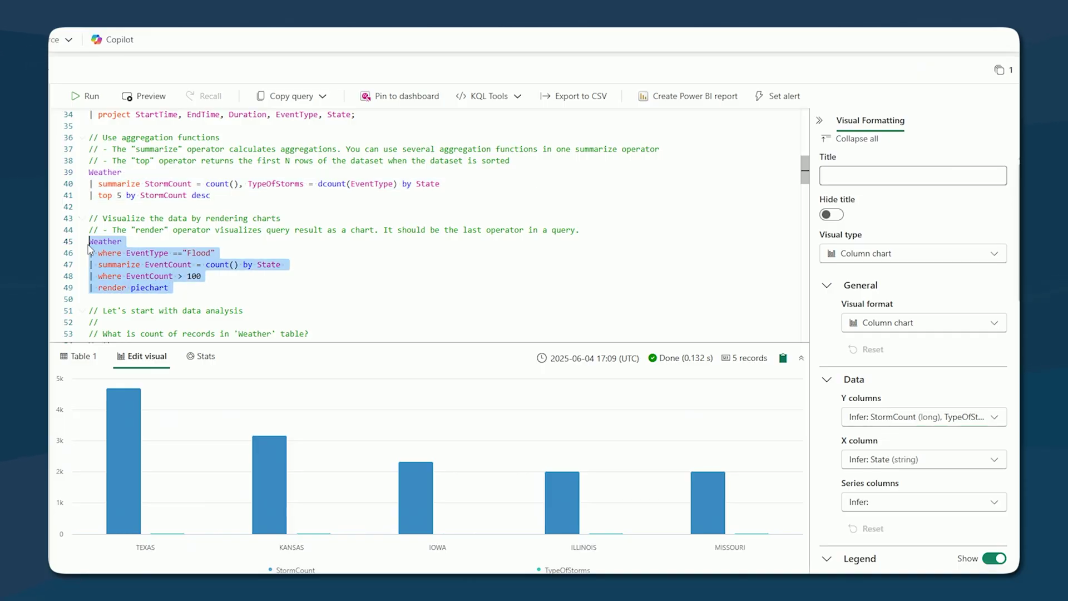
{"action": "left_click", "coordinate": [98, 101]}
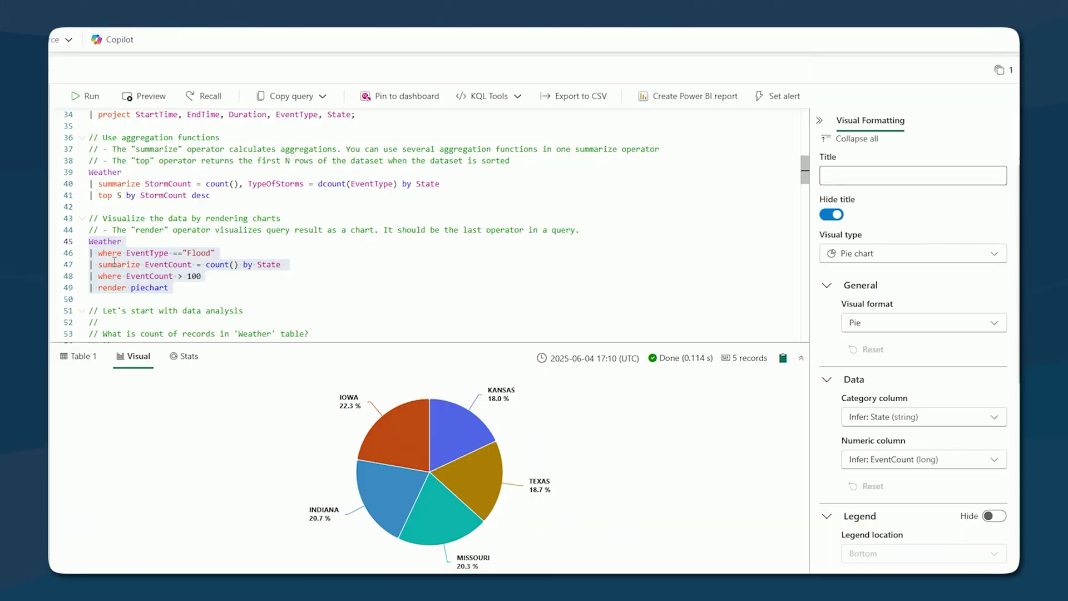
{"action": "left_click", "coordinate": [74, 354]}
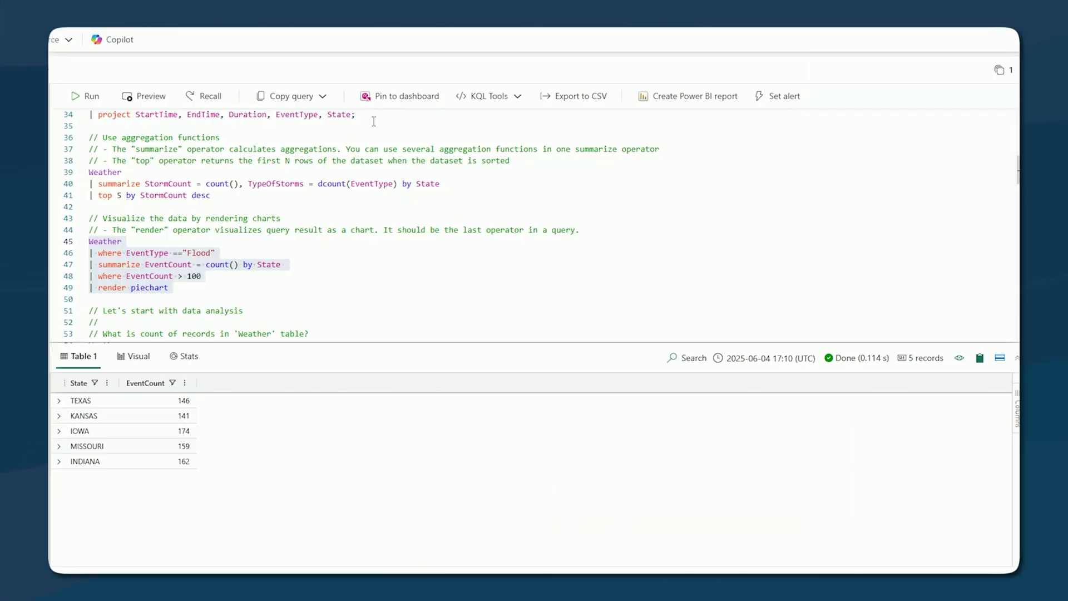